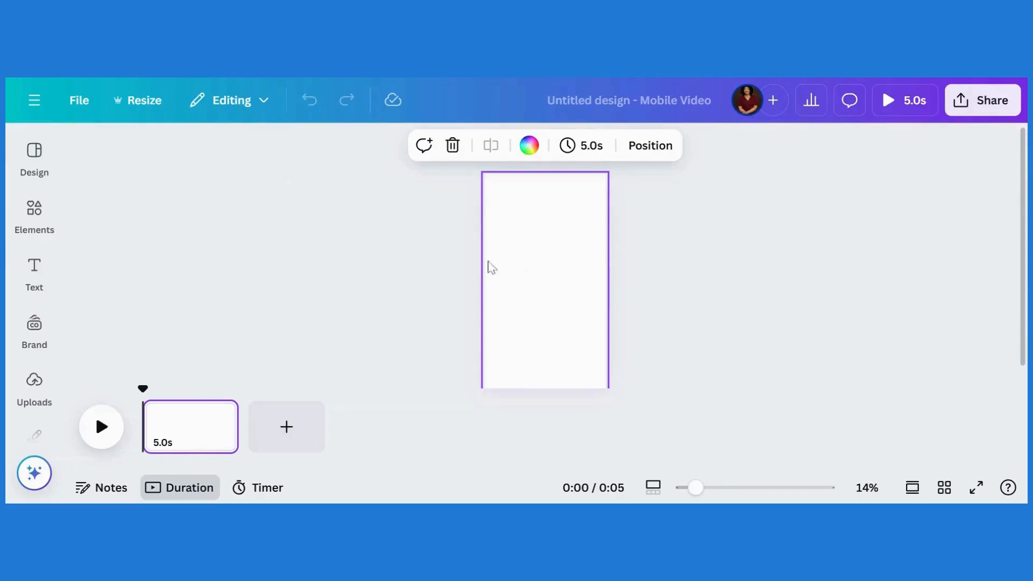
Start a blank Mobile Video design with one 5-second page and show Mobile Video templates.
{"action": "left_click", "coordinate": [33, 155]}
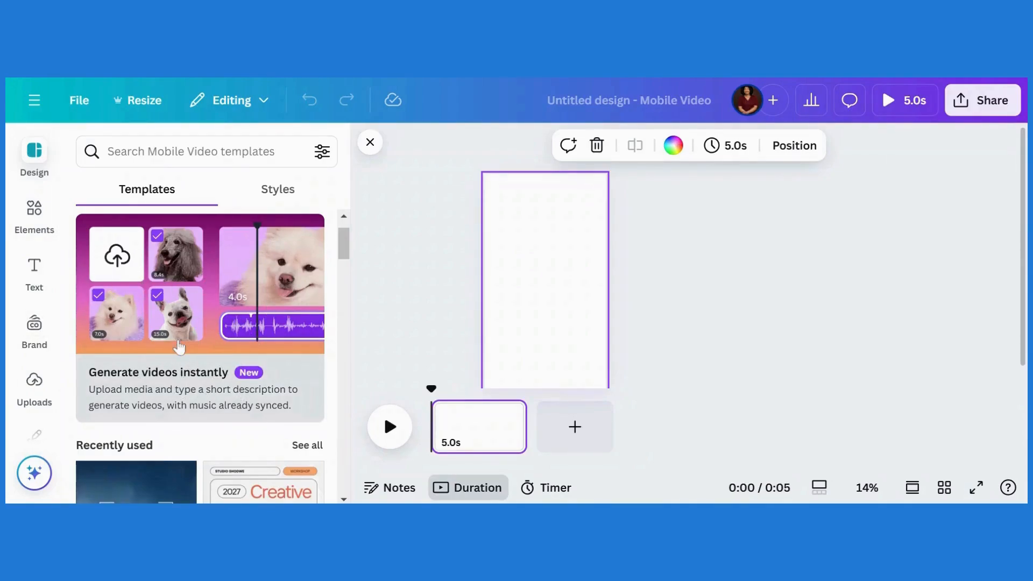
Pick six self-care clips (11.8s, 19.8s, 7.8s, 10.9s, 12.5s, 8.4s) for video generation.
{"action": "left_click", "coordinate": [179, 347]}
{"action": "scroll", "coordinate": [787, 219], "scroll_direction": "down", "scroll_amount": 3}
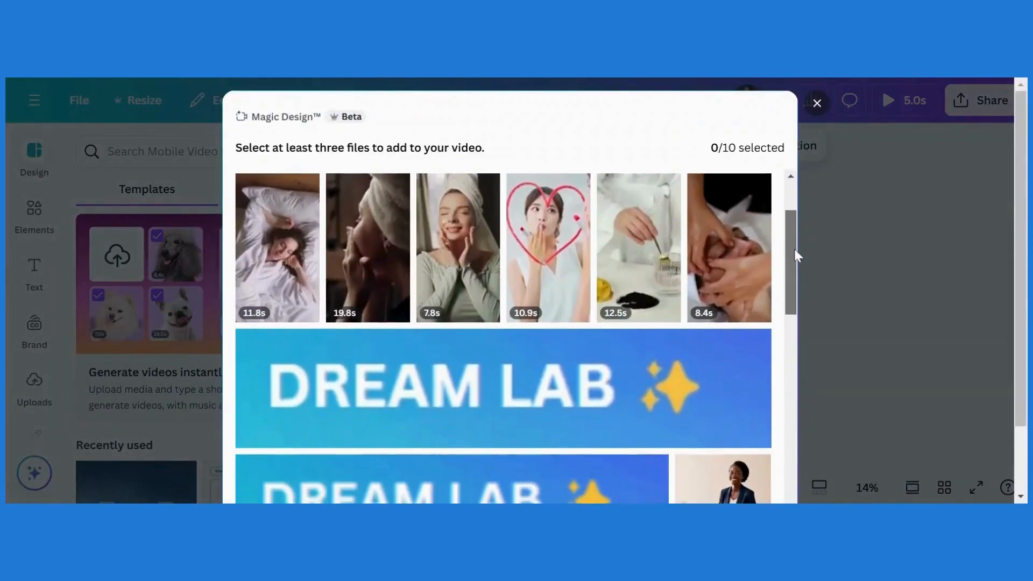
{"action": "scroll", "coordinate": [795, 208], "scroll_direction": "up", "scroll_amount": 3}
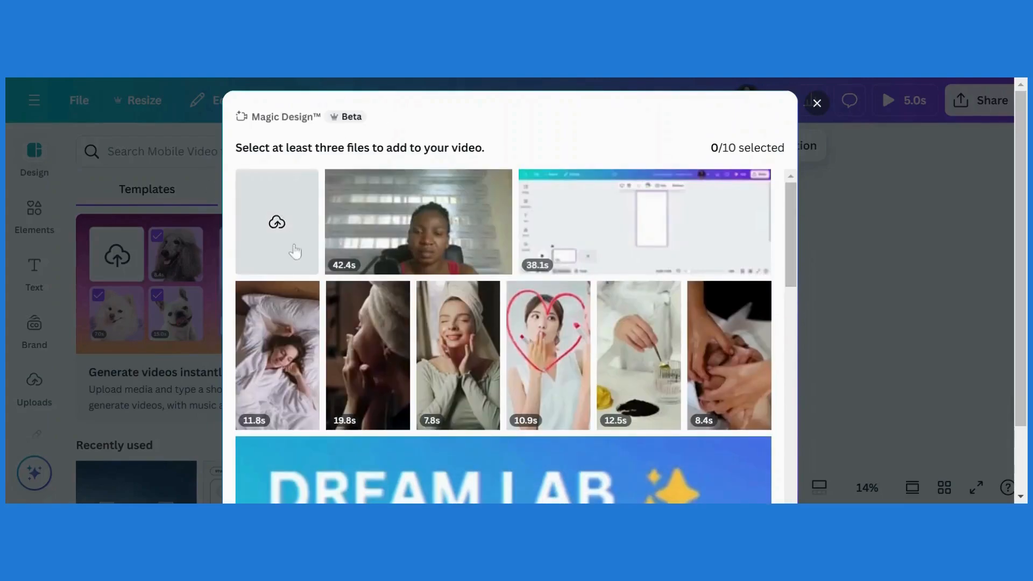
{"action": "scroll", "coordinate": [795, 243], "scroll_direction": "down", "scroll_amount": 2}
{"action": "scroll", "coordinate": [795, 244], "scroll_direction": "down", "scroll_amount": 3}
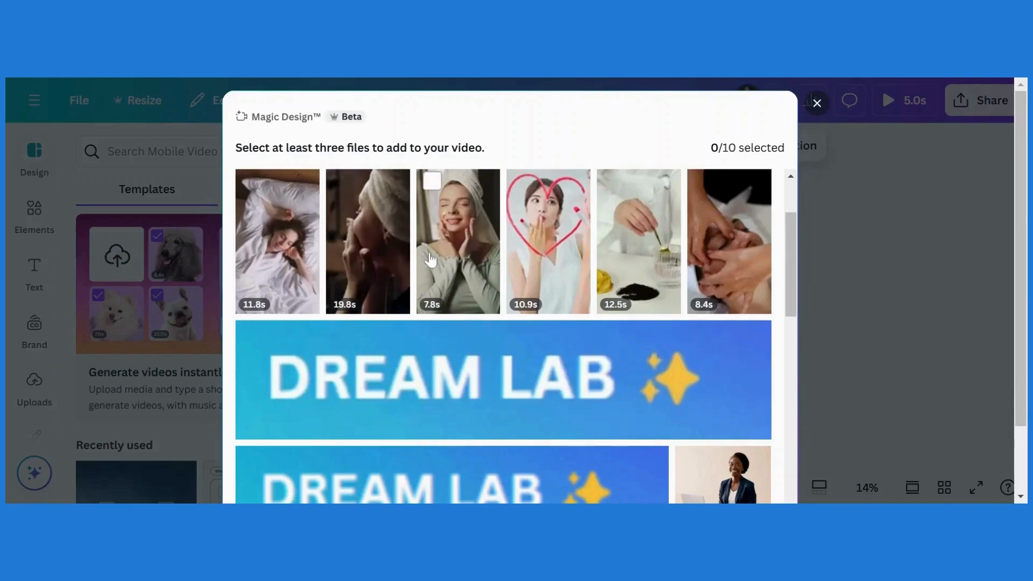
{"action": "left_click", "coordinate": [261, 243]}
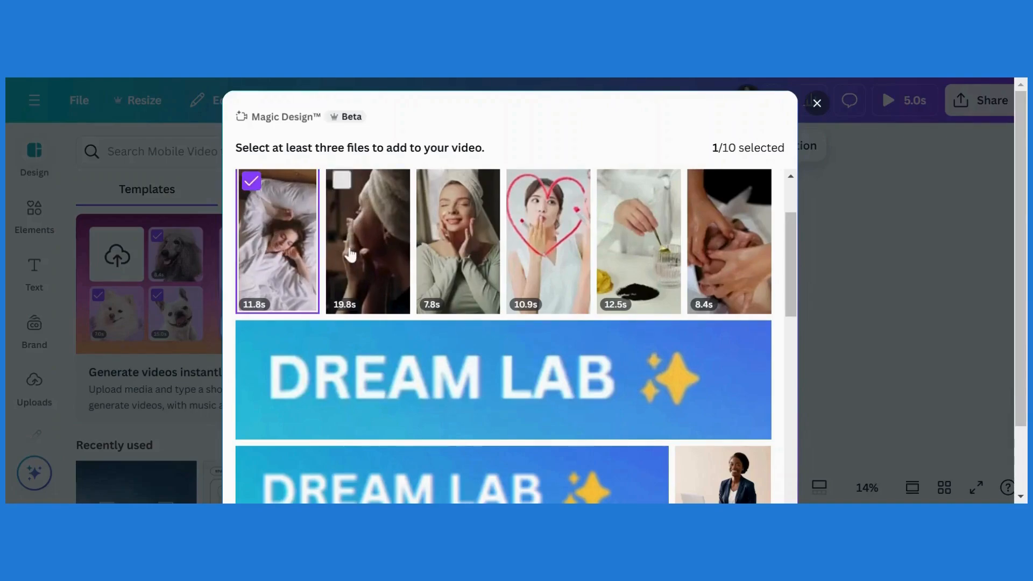
{"action": "left_click", "coordinate": [368, 243]}
{"action": "left_click", "coordinate": [474, 246]}
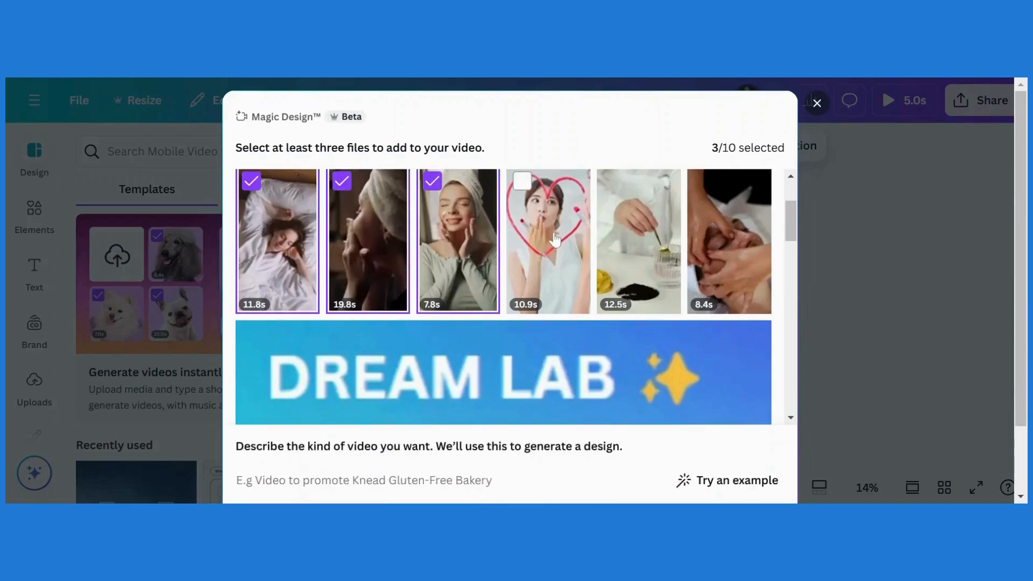
{"action": "left_click", "coordinate": [547, 243]}
{"action": "left_click", "coordinate": [639, 244]}
{"action": "left_click", "coordinate": [742, 238]}
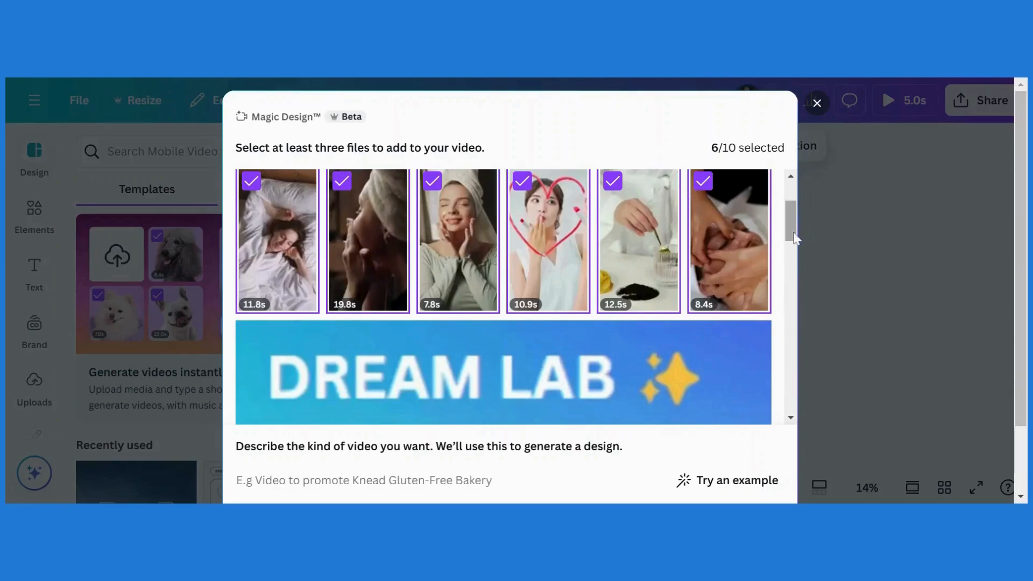
Paste the '5 Simple Self-Care Tips for a Happier You' description and generate the video.
{"action": "scroll", "coordinate": [795, 239], "scroll_direction": "down", "scroll_amount": 1}
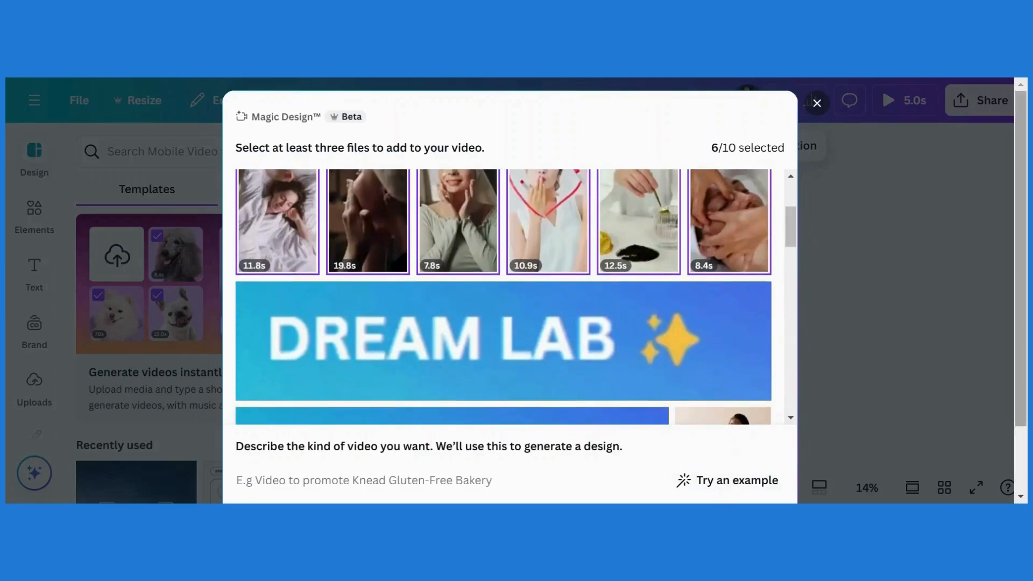
{"action": "scroll", "coordinate": [407, 449], "scroll_direction": "down", "scroll_amount": 2}
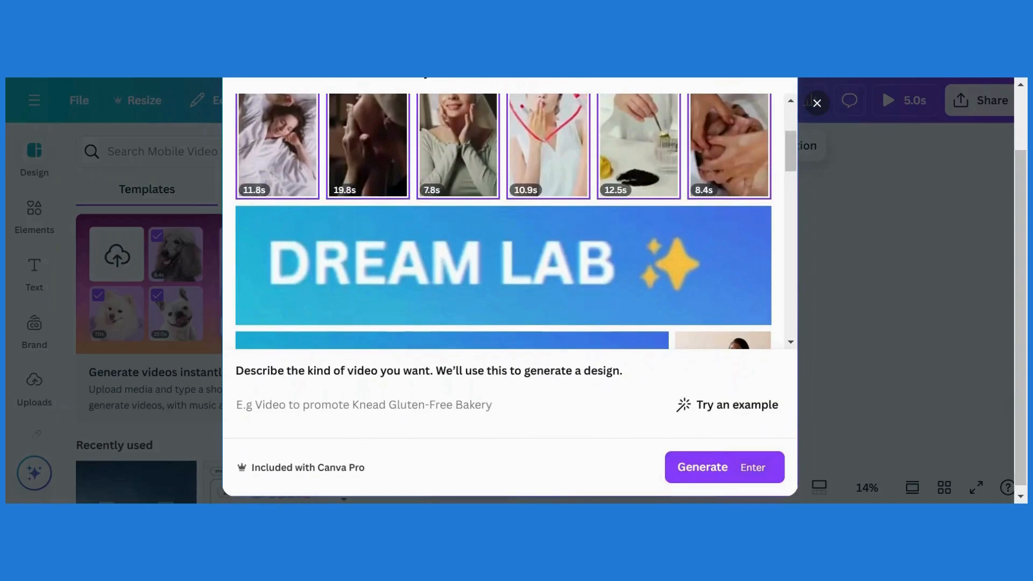
{"action": "type", "text": "5 Simple Self-Care Tips for a Happier You"}
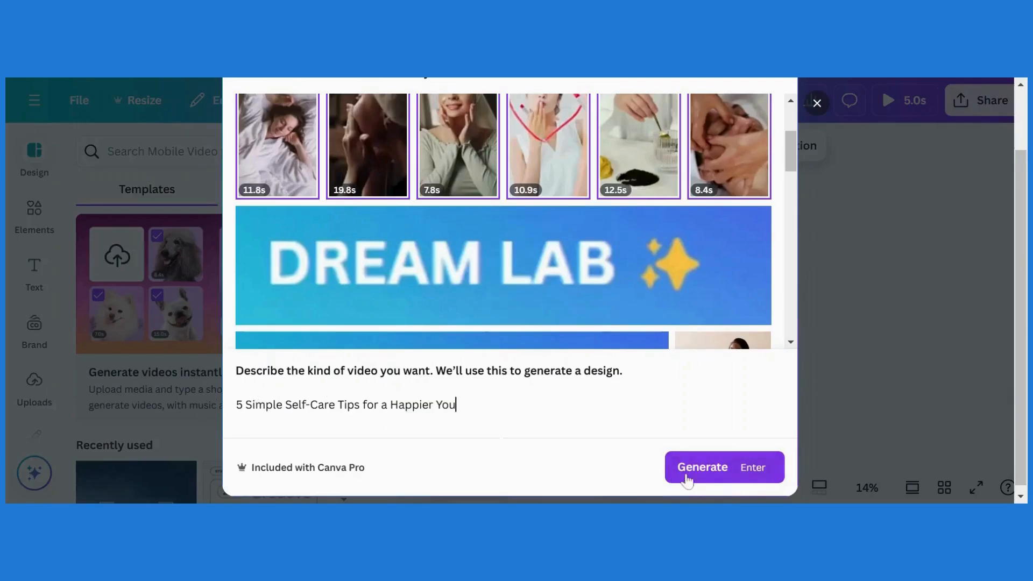
{"action": "left_click", "coordinate": [682, 468]}
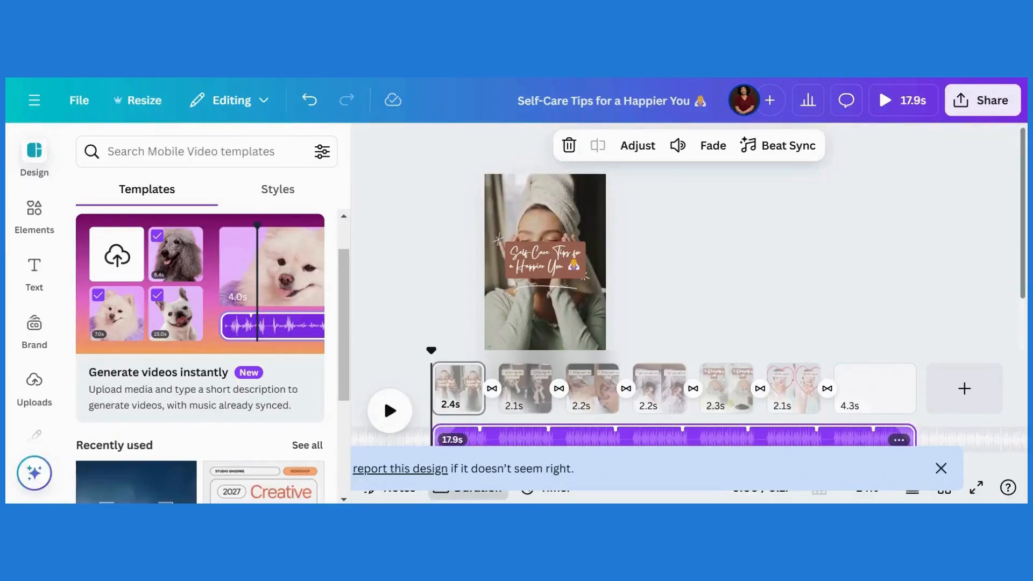
{"action": "left_click_drag", "start_coordinate": [1025, 297], "coordinate": [1024, 310]}
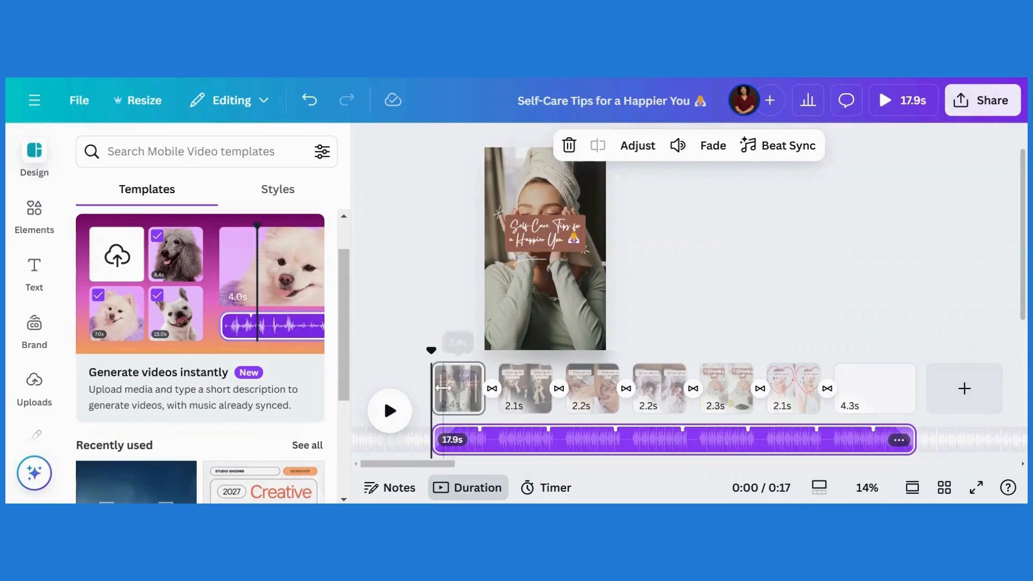
{"action": "left_click", "coordinate": [414, 400]}
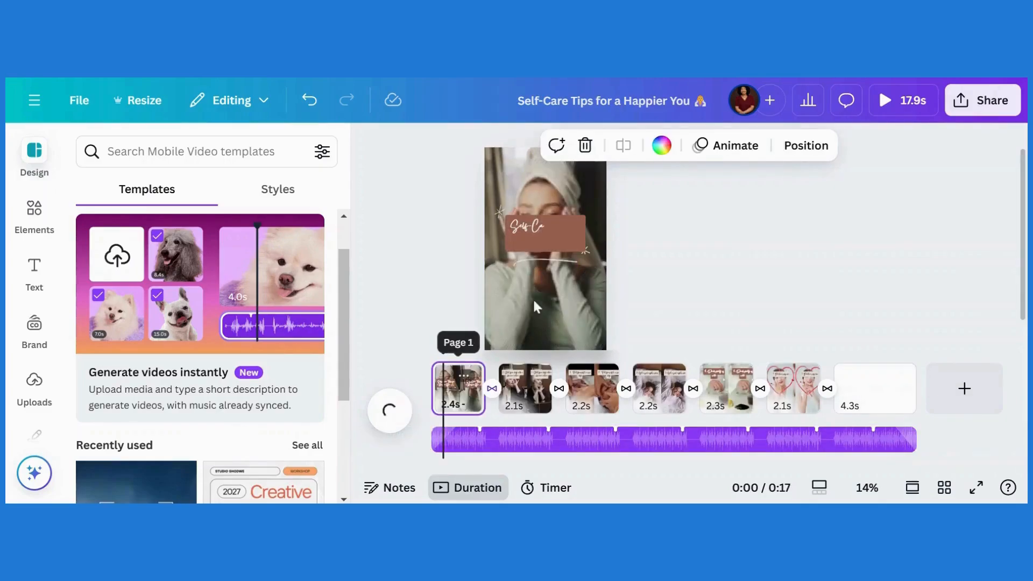
{"action": "left_click", "coordinate": [519, 400]}
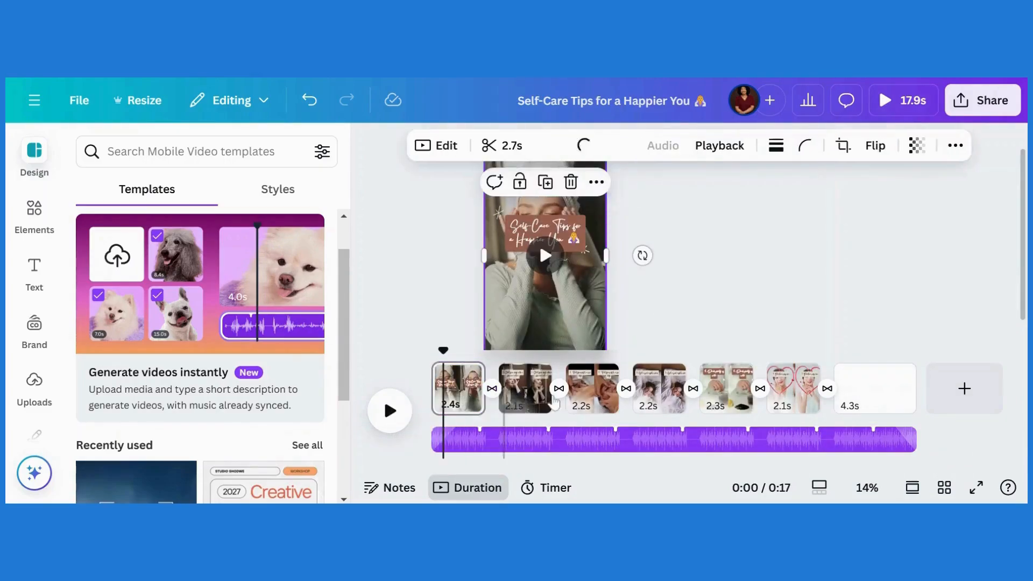
{"action": "left_click", "coordinate": [524, 397]}
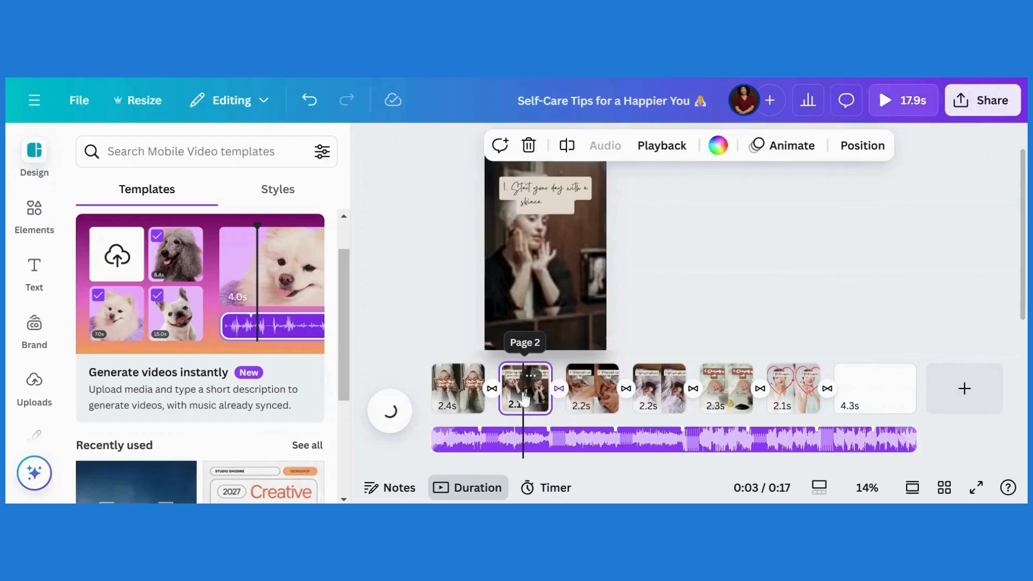
{"action": "left_click", "coordinate": [583, 395]}
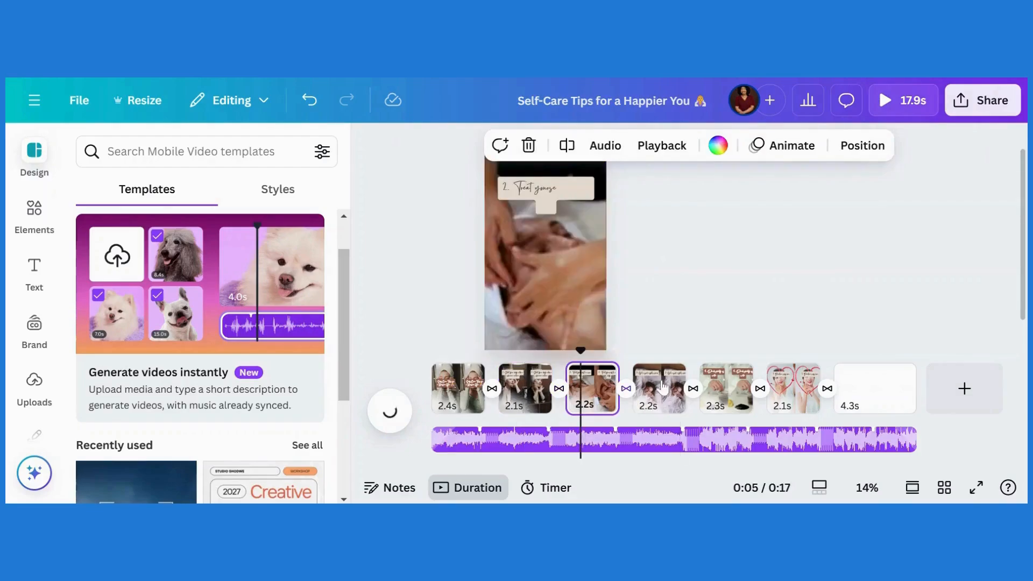
{"action": "left_click", "coordinate": [664, 379]}
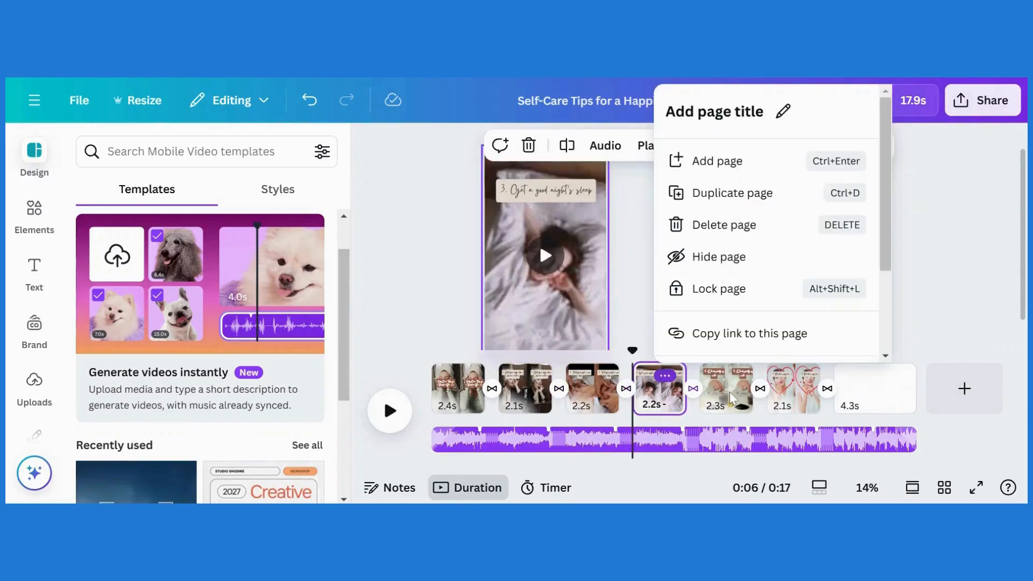
{"action": "left_click", "coordinate": [727, 390]}
{"action": "left_click", "coordinate": [809, 387]}
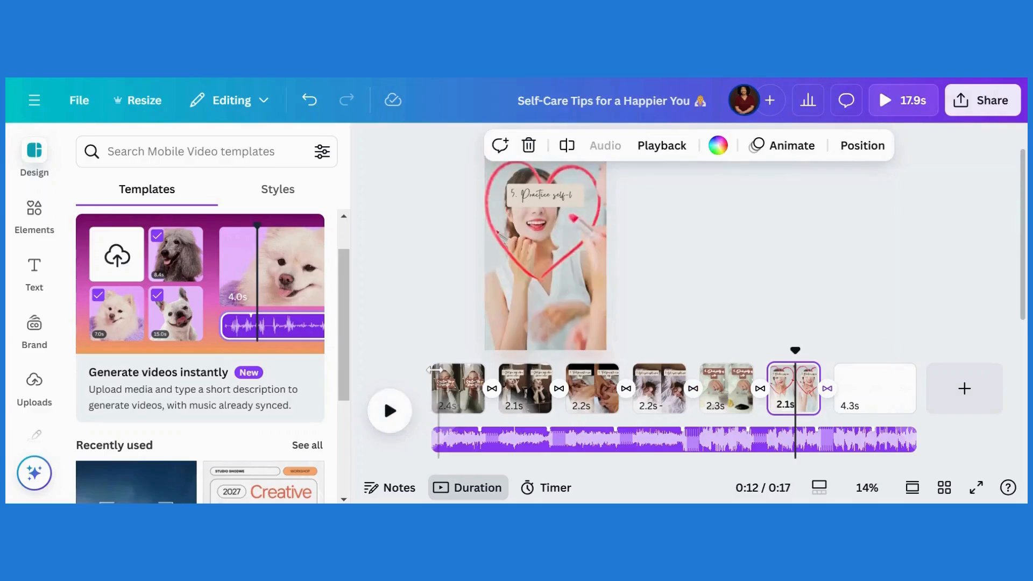
{"action": "left_click", "coordinate": [429, 383]}
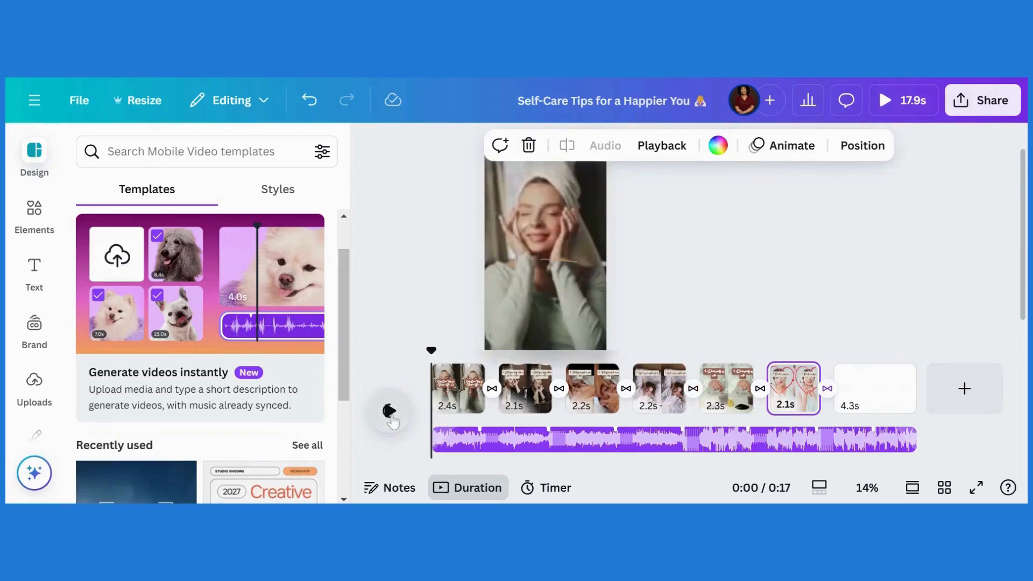
Play through the generated video, pause it, and return to page 1.
{"action": "left_click", "coordinate": [391, 418]}
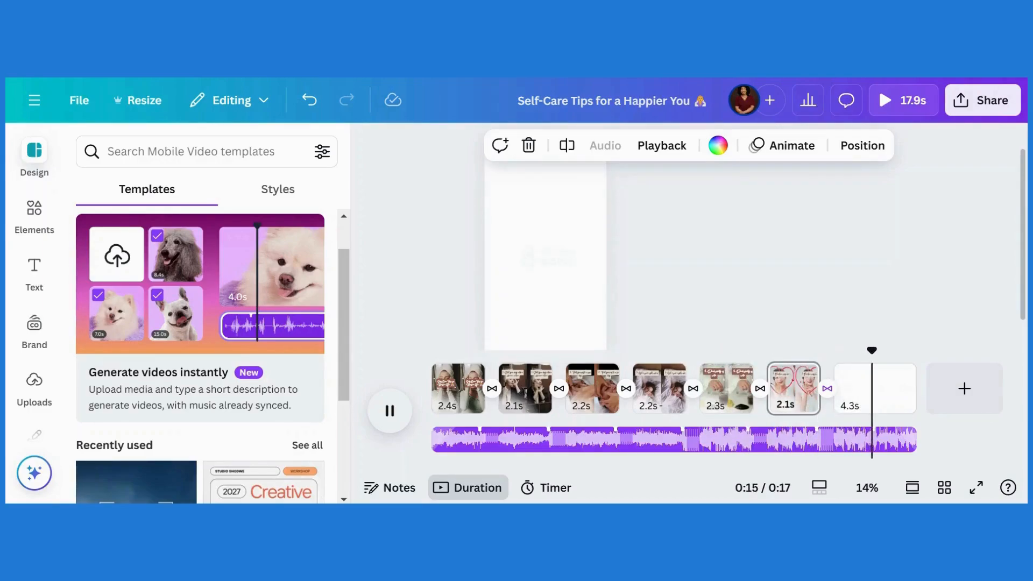
{"action": "left_click", "coordinate": [388, 414]}
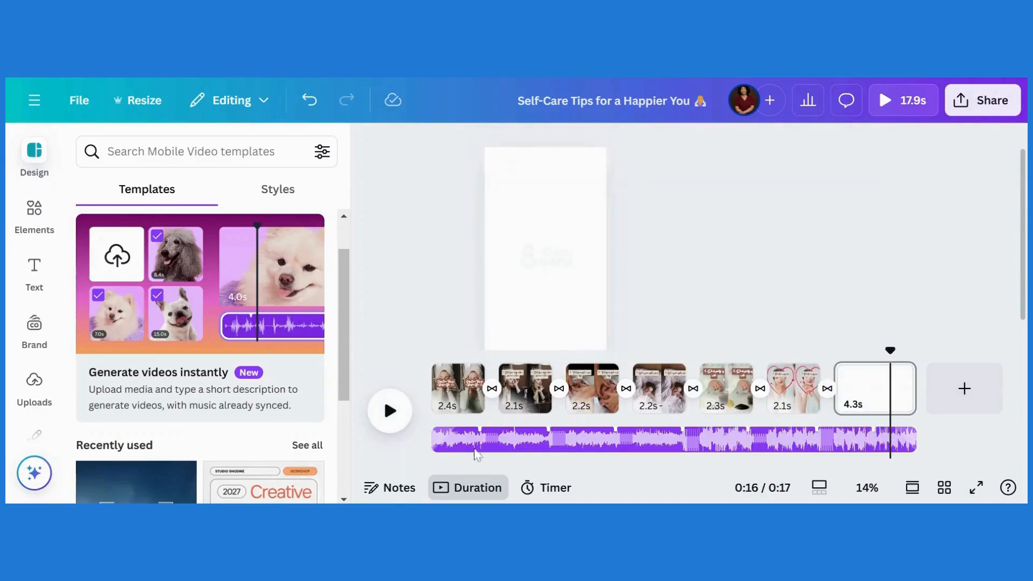
{"action": "left_click", "coordinate": [460, 385]}
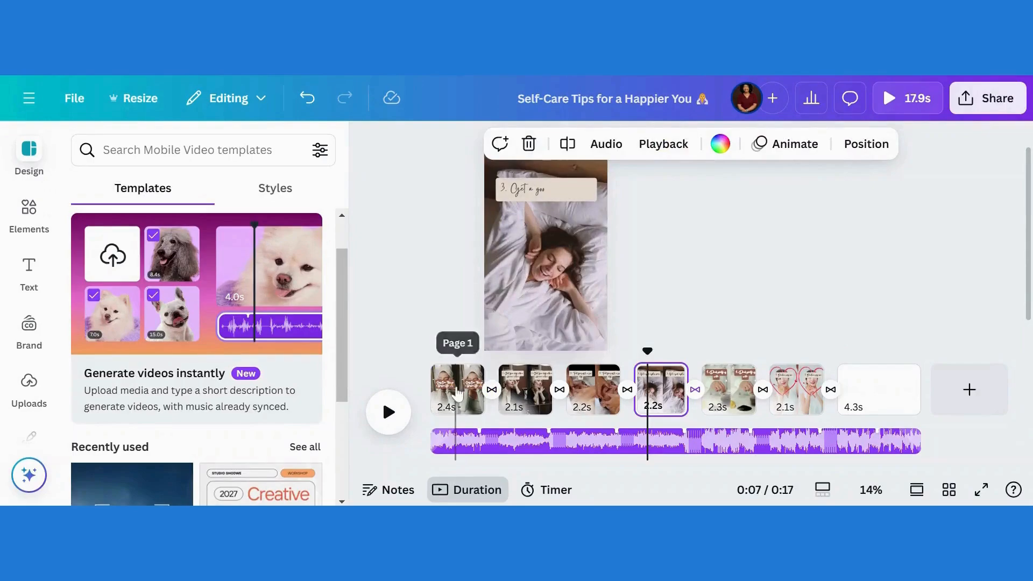
Set the opening title in The Seasons font and enlarge it to size 86.6.
{"action": "left_click", "coordinate": [456, 392]}
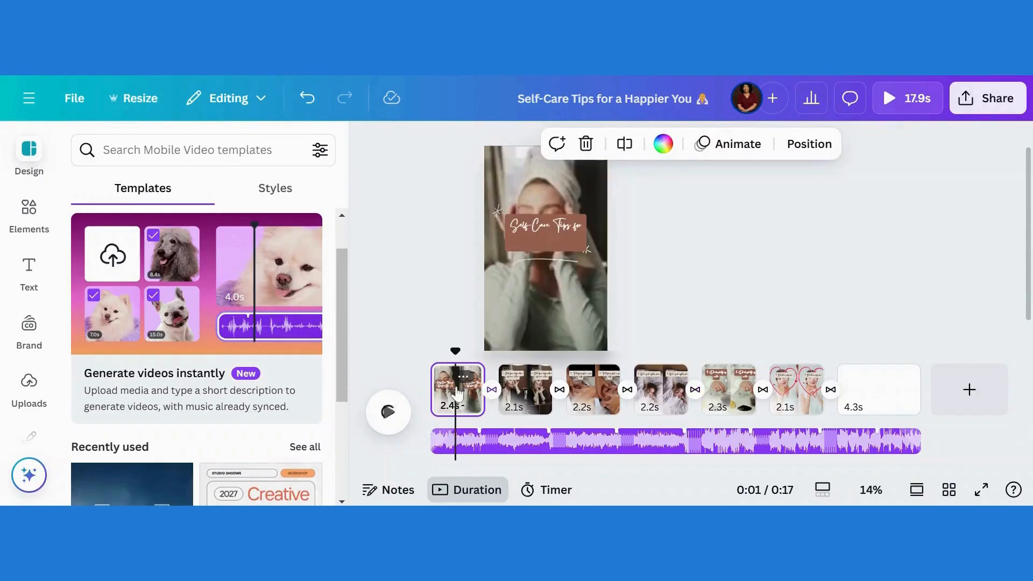
{"action": "left_click", "coordinate": [531, 231]}
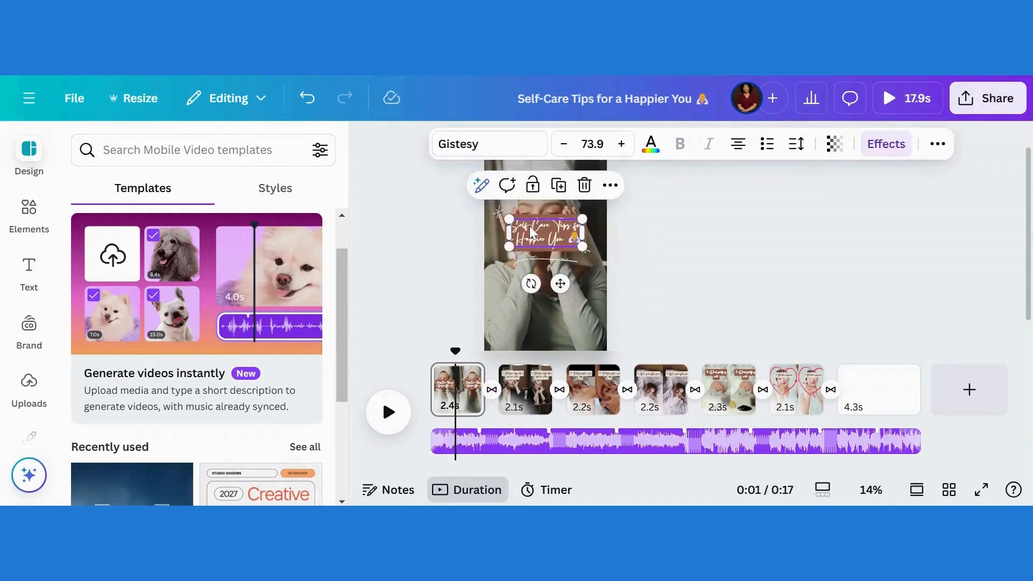
{"action": "left_click", "coordinate": [477, 149]}
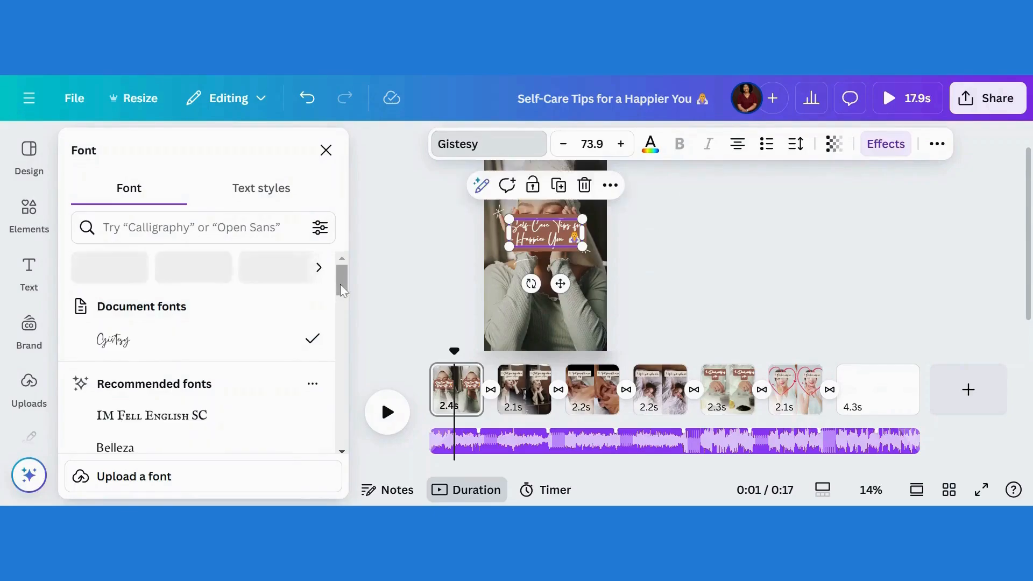
{"action": "left_click_drag", "start_coordinate": [341, 285], "coordinate": [343, 335]}
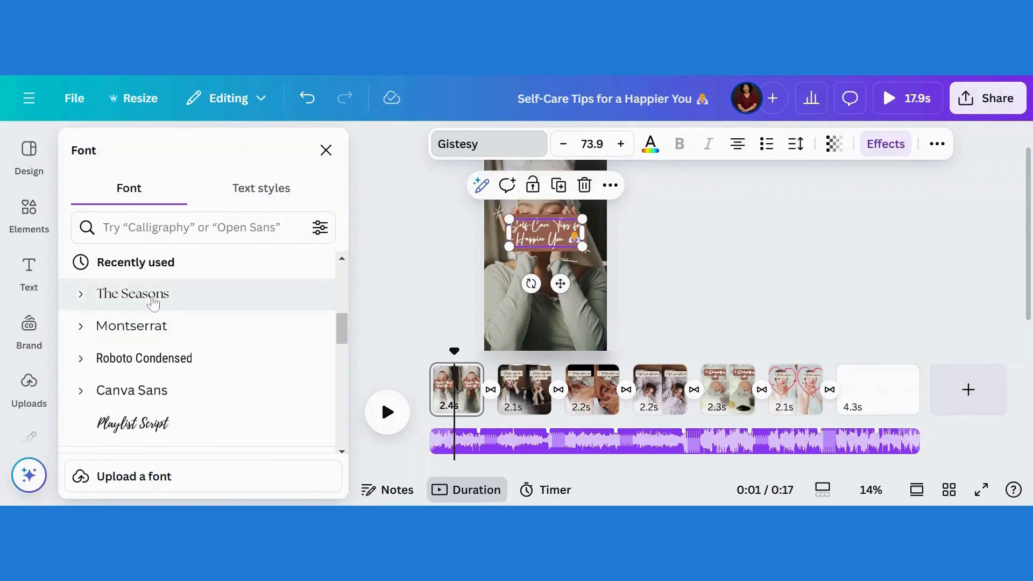
{"action": "left_click", "coordinate": [154, 301]}
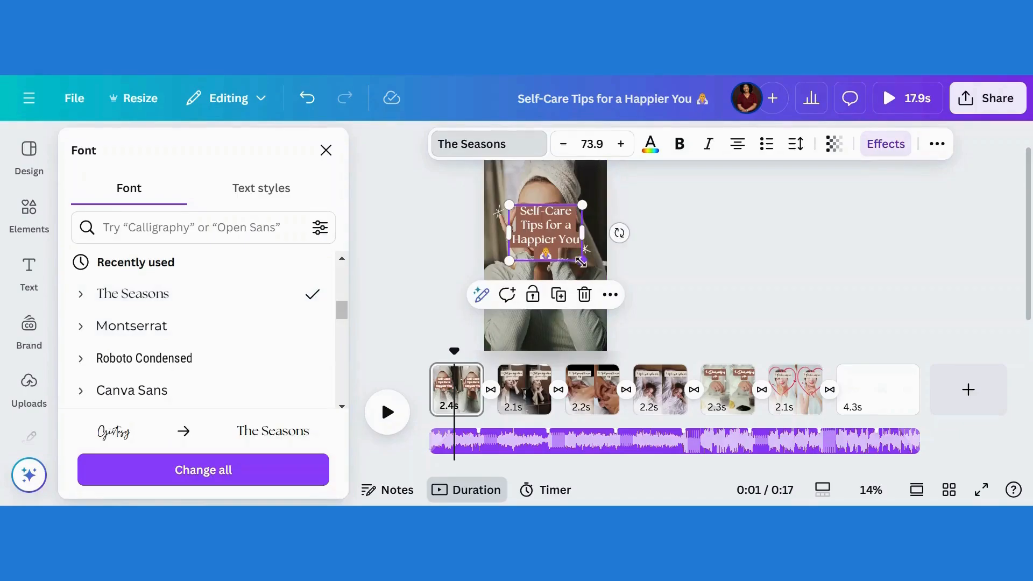
{"action": "left_click_drag", "start_coordinate": [581, 264], "coordinate": [595, 271]}
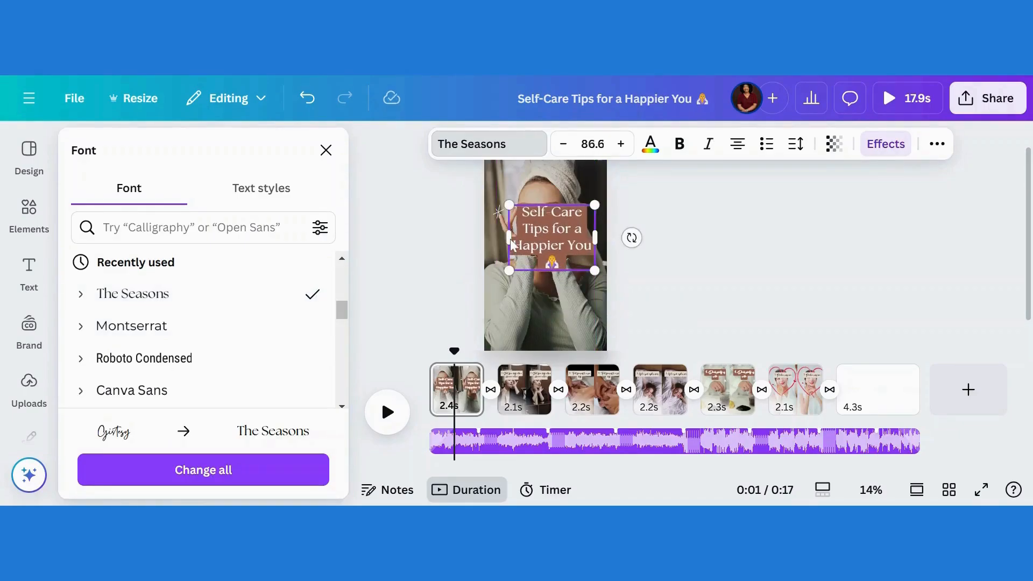
{"action": "left_click_drag", "start_coordinate": [509, 238], "coordinate": [560, 262]}
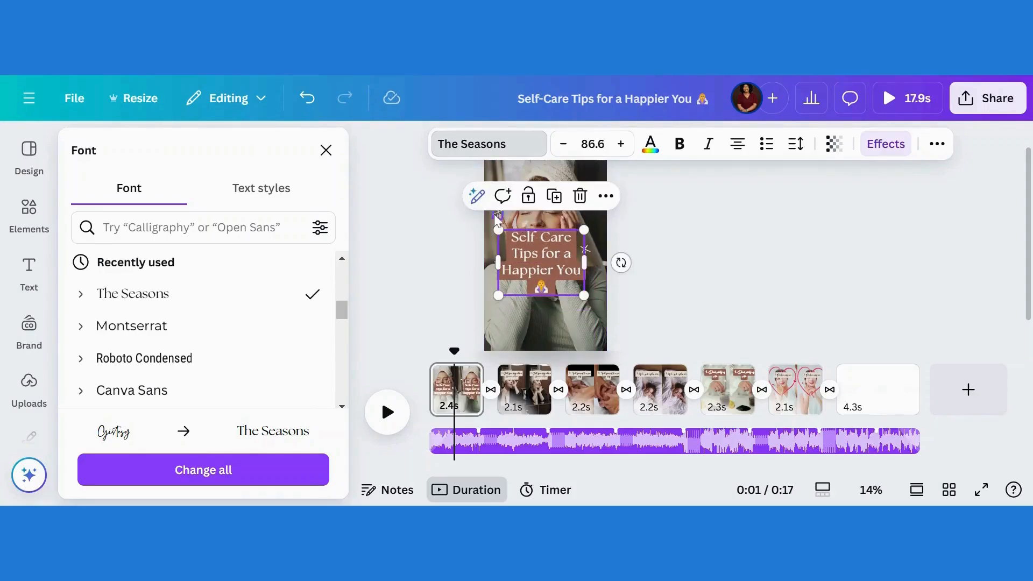
Move the right sparkle decoration beside the title slightly lower.
{"action": "left_click", "coordinate": [496, 215]}
{"action": "left_click", "coordinate": [587, 251]}
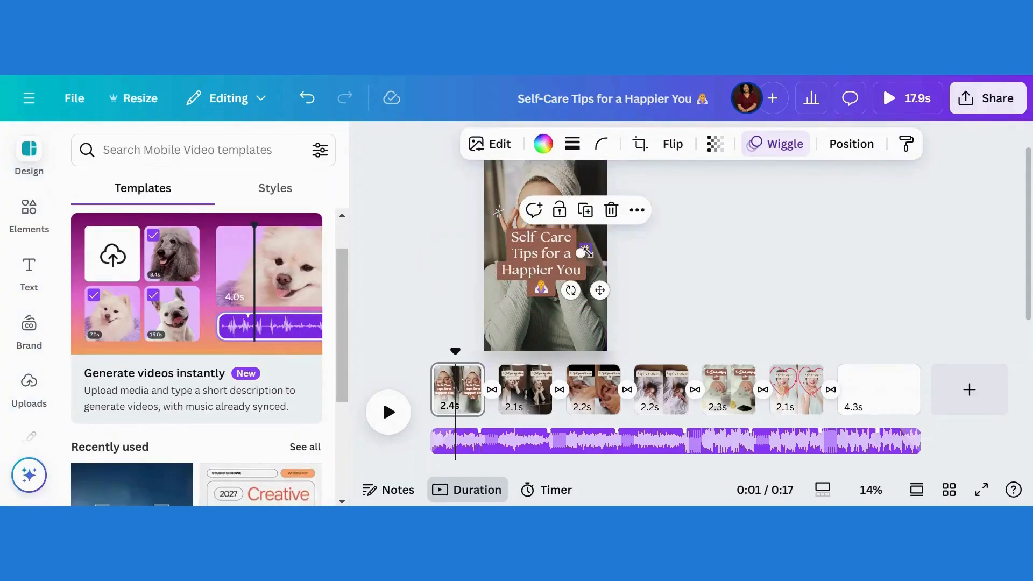
{"action": "left_click_drag", "start_coordinate": [597, 289], "coordinate": [602, 325]}
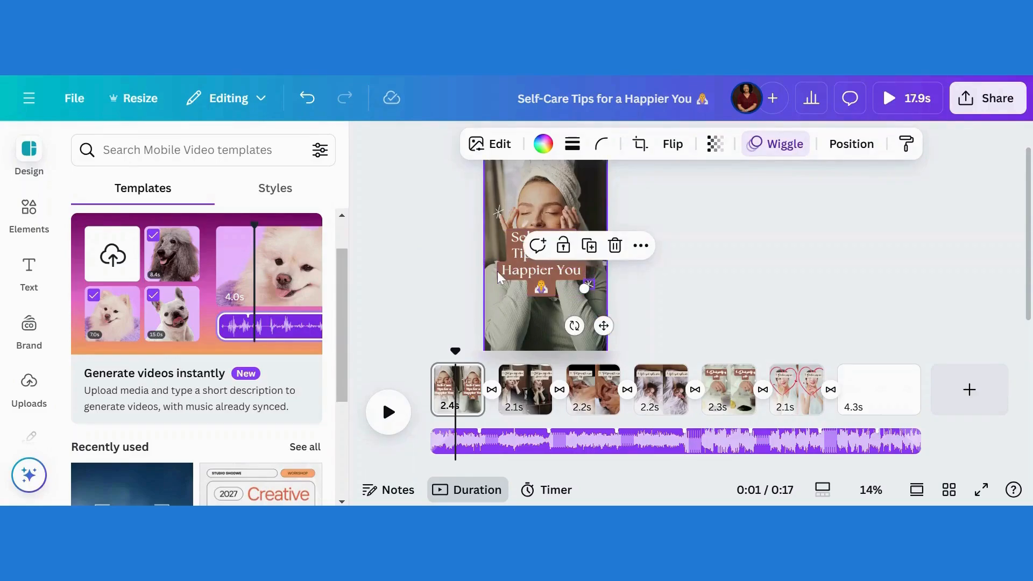
{"action": "left_click", "coordinate": [548, 295]}
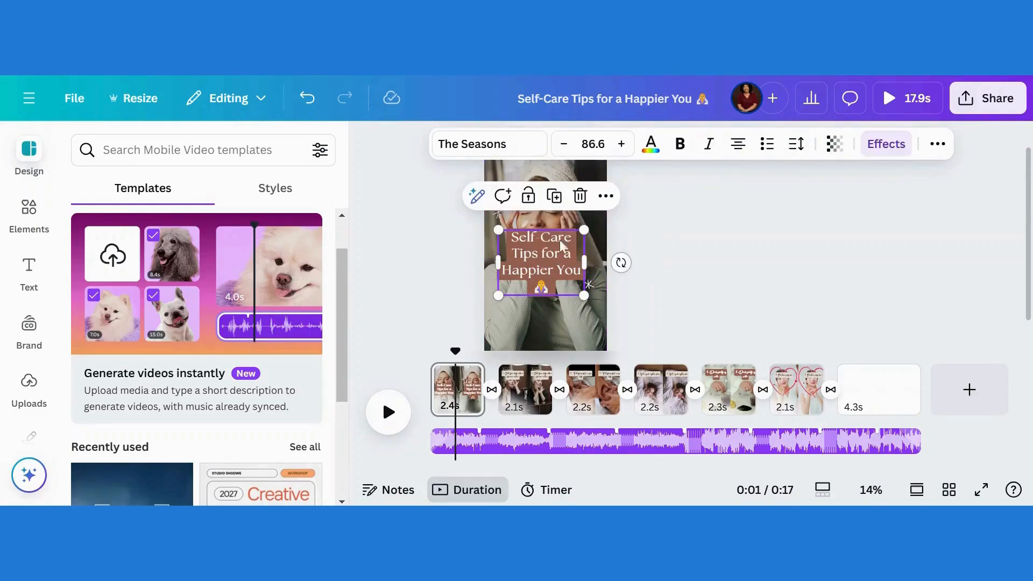
{"action": "left_click", "coordinate": [873, 144]}
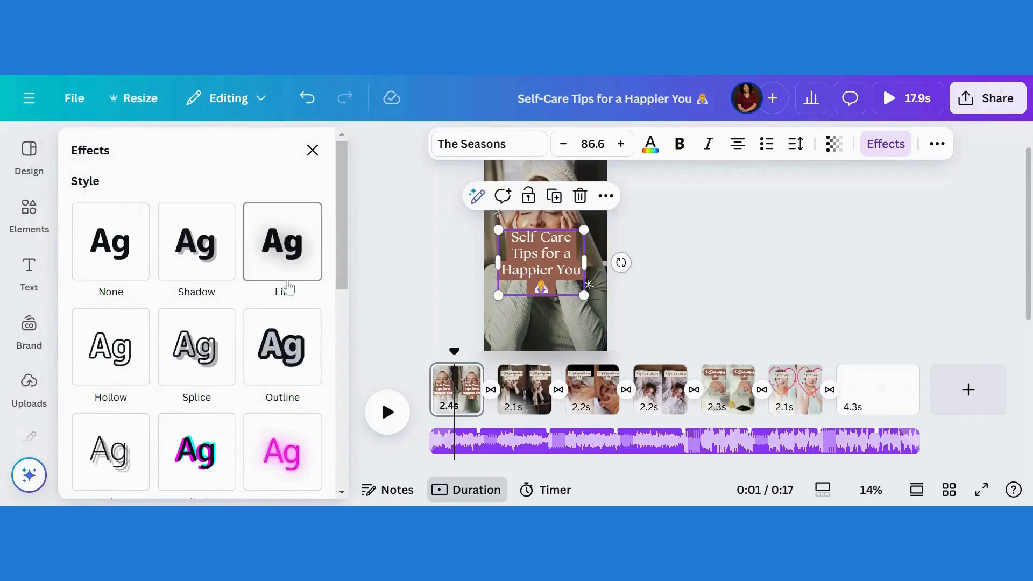
Change the title's background box from dark brown to greyish pink #AA9D98.
{"action": "left_click_drag", "start_coordinate": [340, 284], "coordinate": [345, 376]}
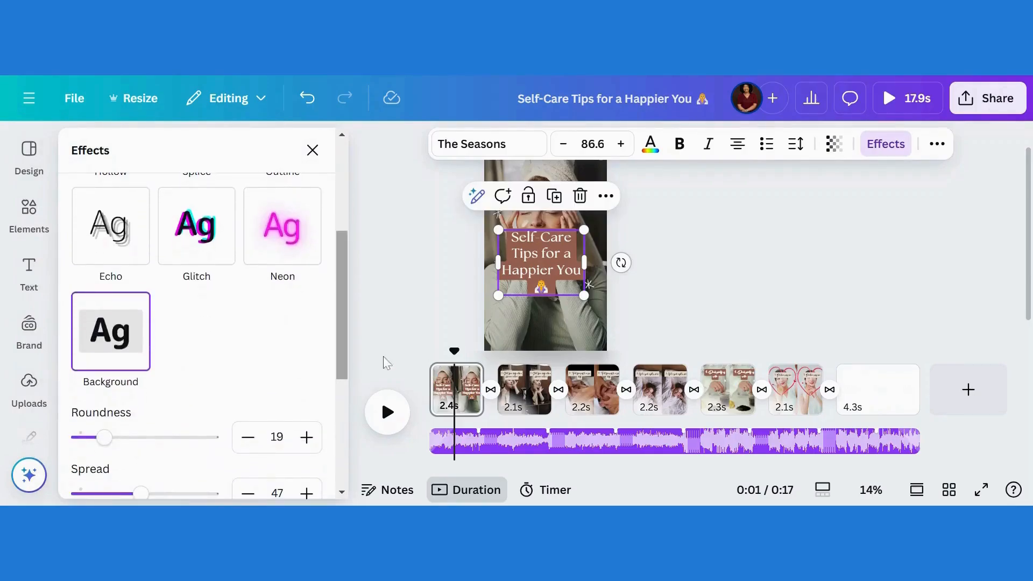
{"action": "scroll", "coordinate": [345, 377], "scroll_direction": "down", "scroll_amount": 4}
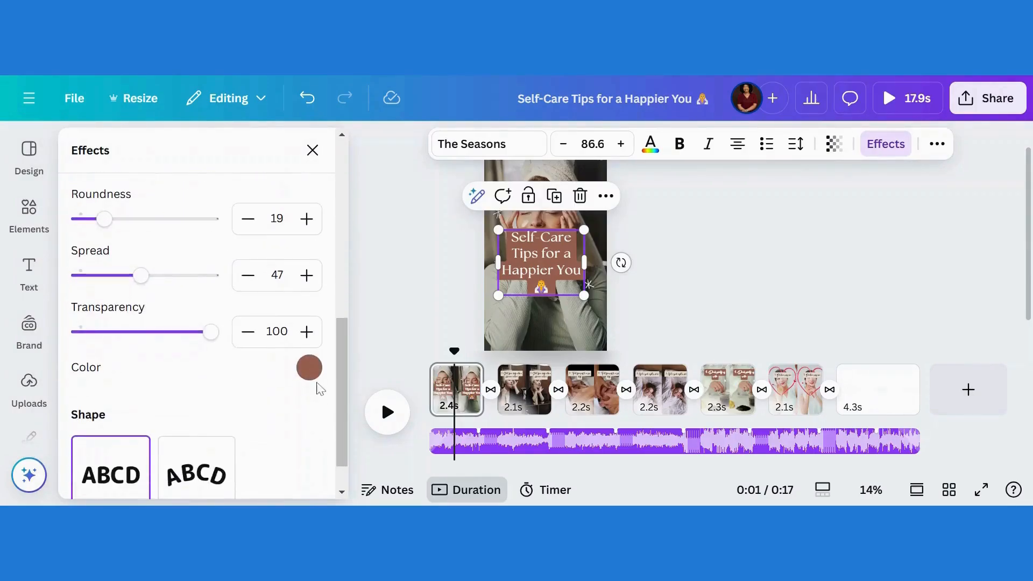
{"action": "left_click", "coordinate": [309, 375]}
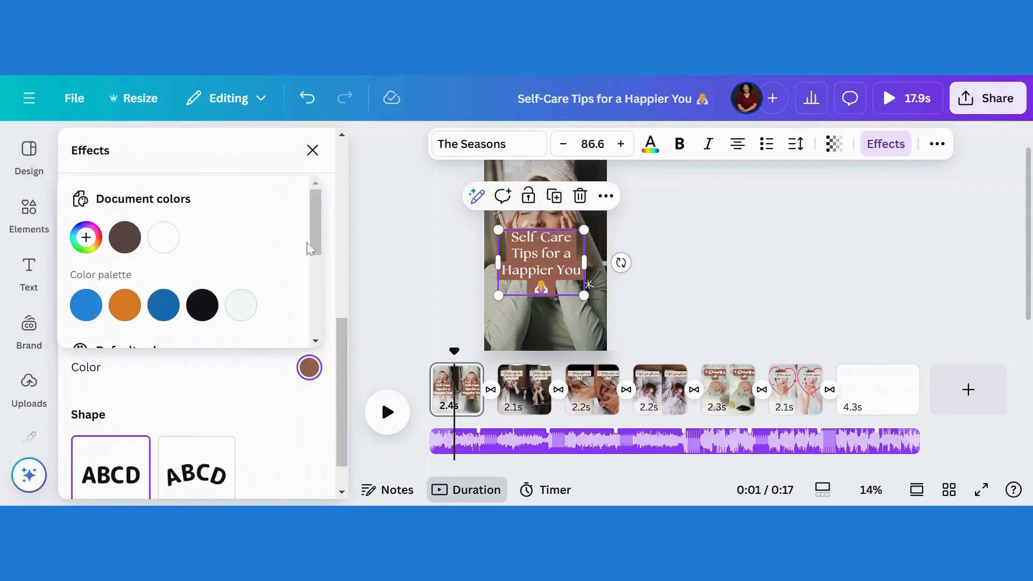
{"action": "mouse_move", "coordinate": [320, 250]}
{"action": "left_mouse_down"}
{"action": "mouse_move", "coordinate": [319, 312]}
{"action": "mouse_move", "coordinate": [316, 243]}
{"action": "left_mouse_up"}
{"action": "left_click", "coordinate": [124, 237]}
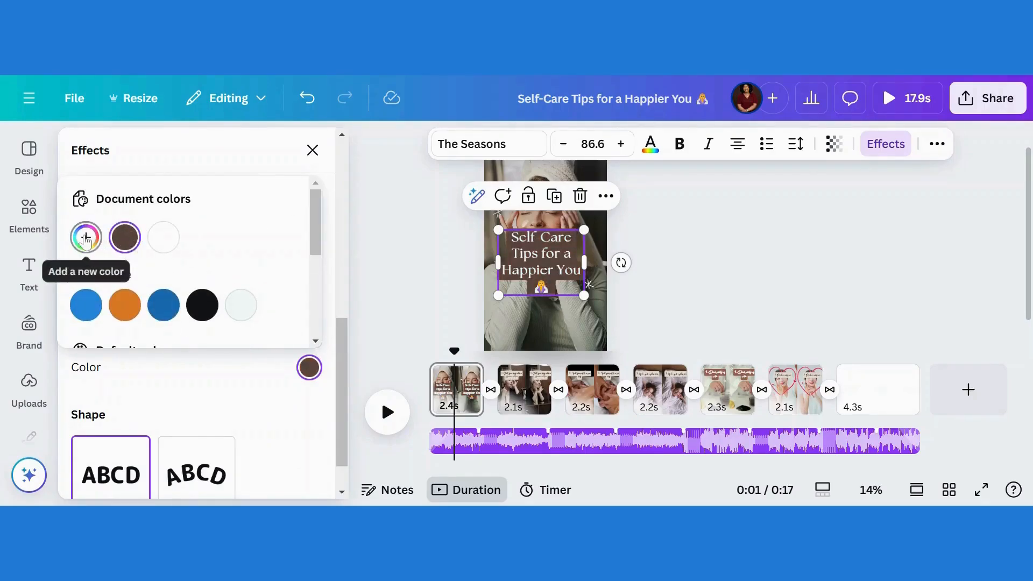
{"action": "left_click", "coordinate": [85, 239]}
{"action": "left_click_drag", "start_coordinate": [153, 330], "coordinate": [107, 303]}
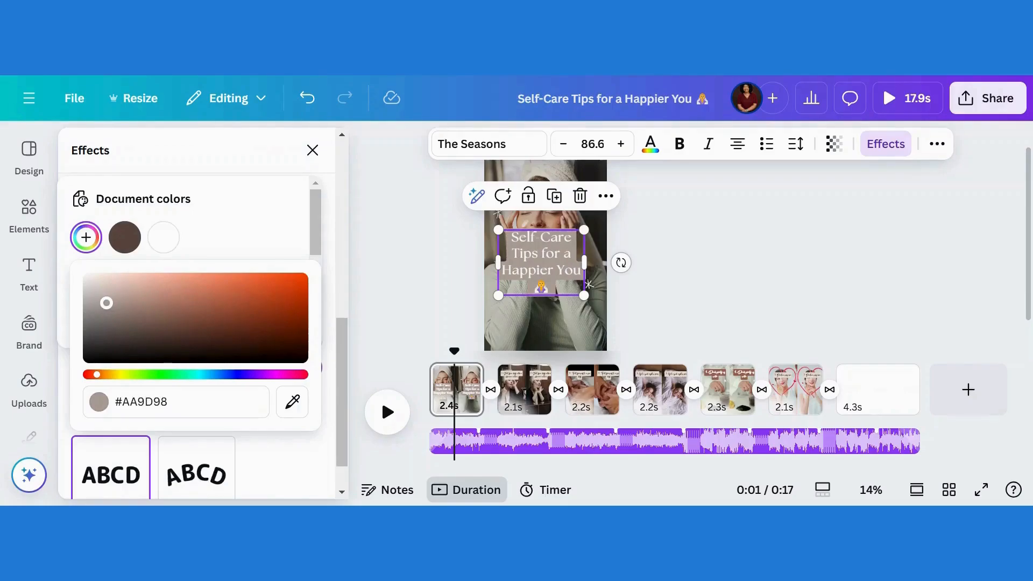
{"action": "left_click", "coordinate": [748, 246]}
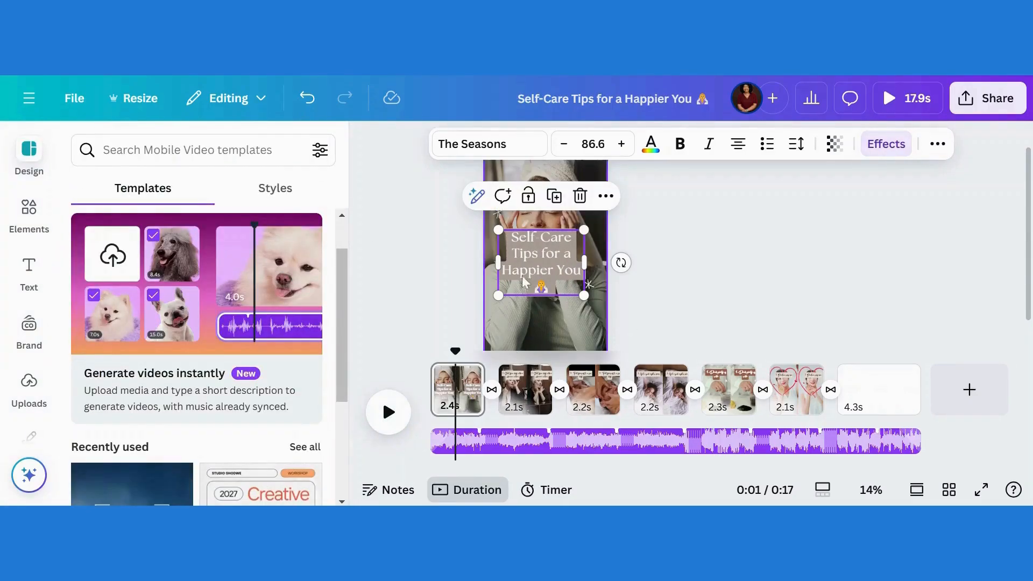
Adjust the page 1 background clip to Tint 38 with Warmth 0.
{"action": "left_click", "coordinate": [523, 389]}
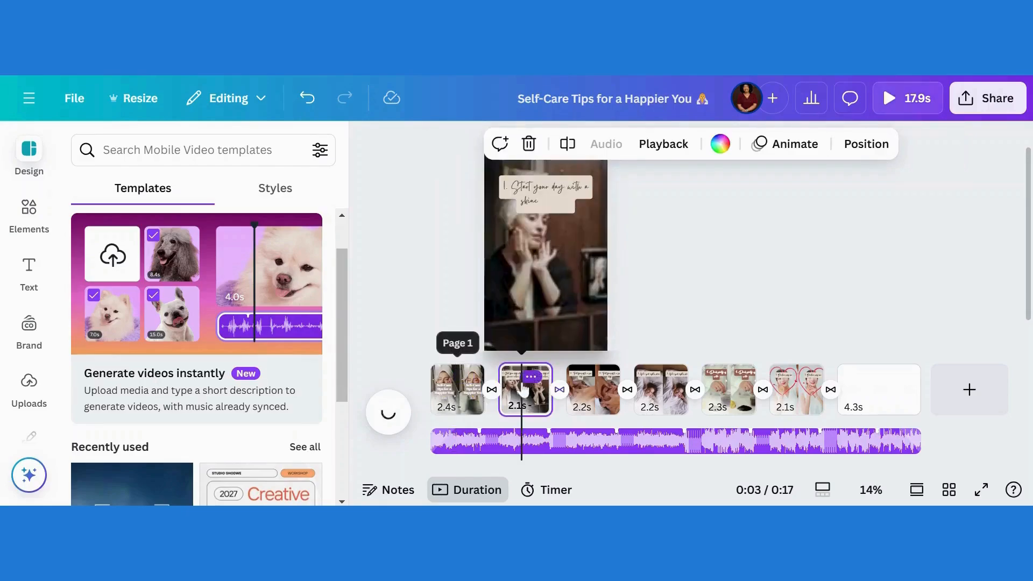
{"action": "left_click", "coordinate": [449, 386]}
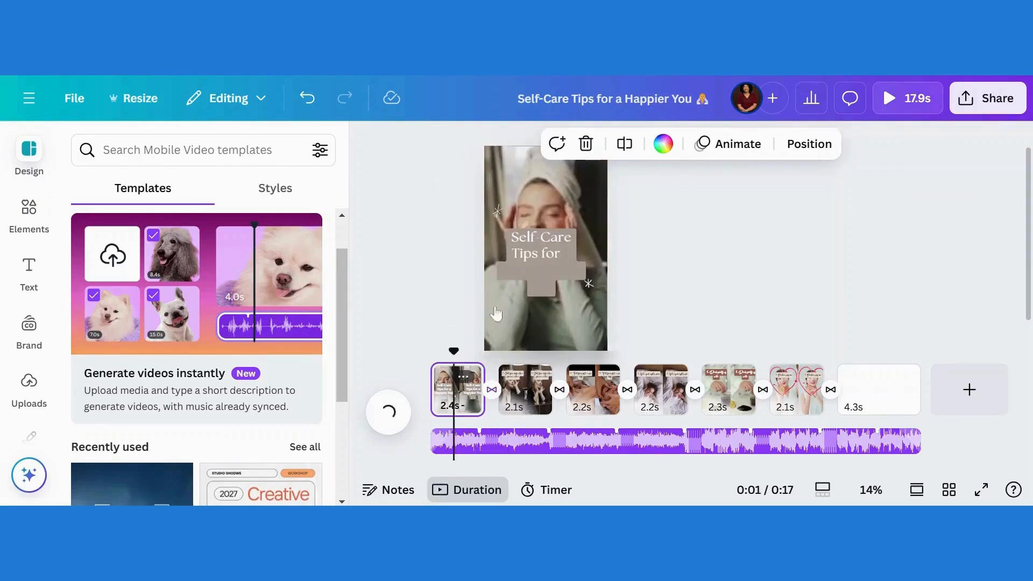
{"action": "left_click", "coordinate": [551, 190]}
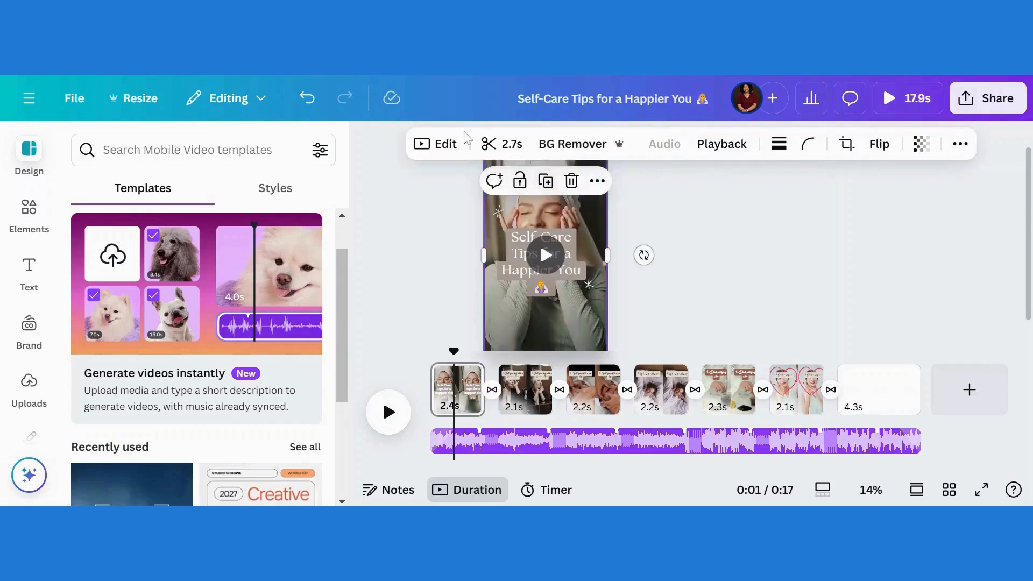
{"action": "left_click", "coordinate": [452, 149]}
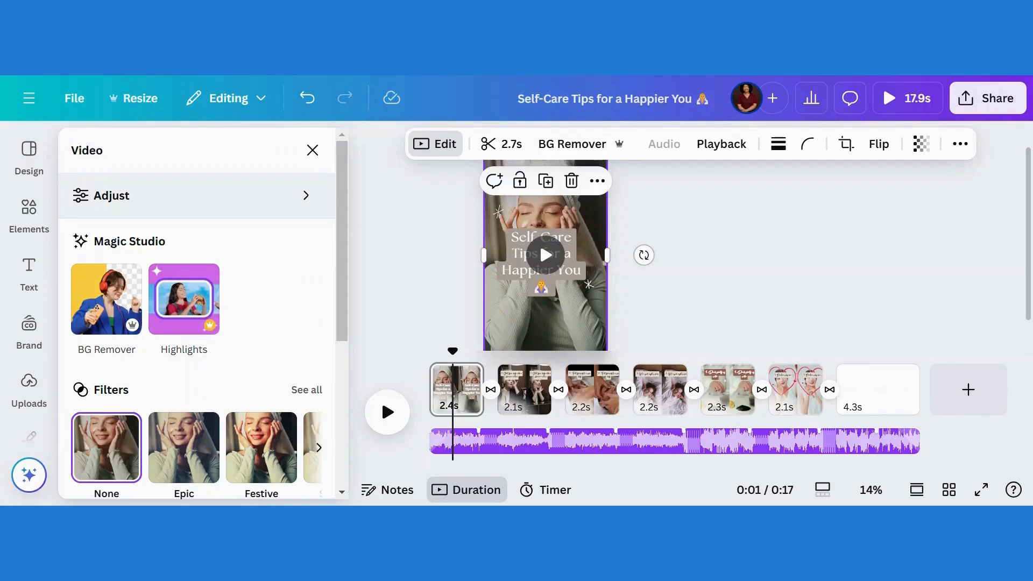
{"action": "left_click", "coordinate": [117, 200]}
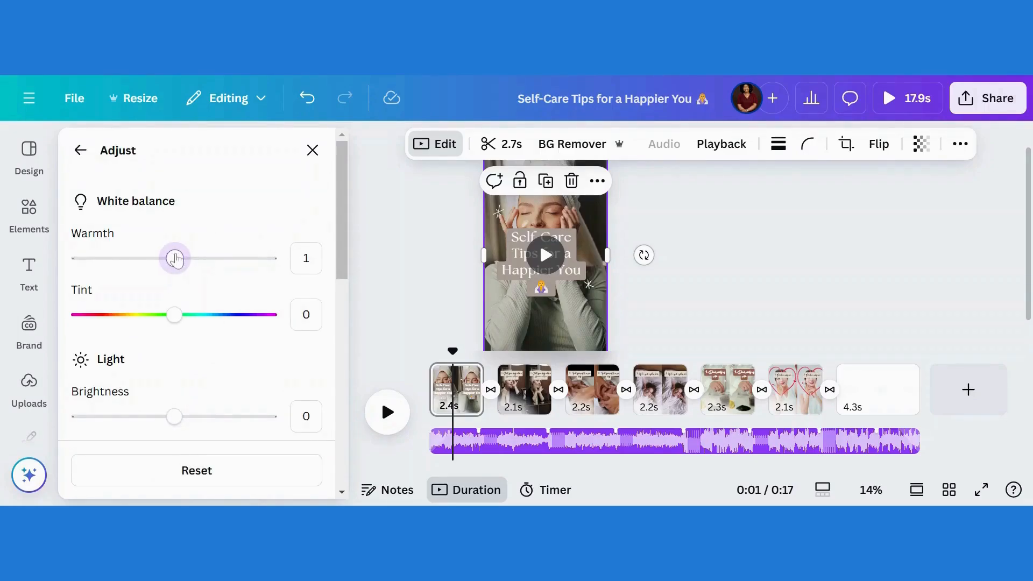
{"action": "mouse_move", "coordinate": [176, 260]}
{"action": "left_mouse_down"}
{"action": "mouse_move", "coordinate": [167, 261]}
{"action": "mouse_move", "coordinate": [179, 269]}
{"action": "left_mouse_up"}
{"action": "left_click_drag", "start_coordinate": [177, 321], "coordinate": [210, 326]}
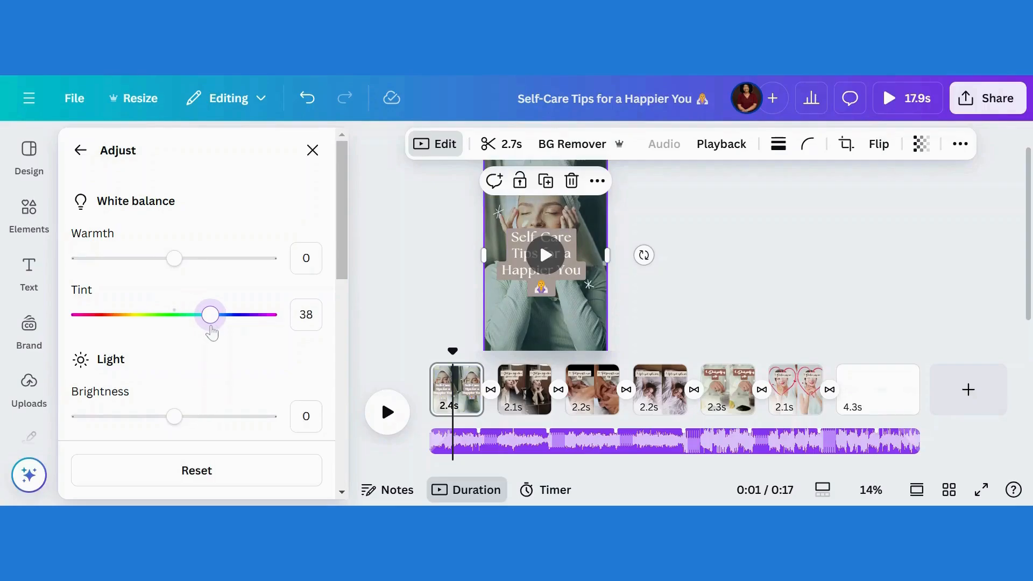
{"action": "scroll", "coordinate": [330, 296], "scroll_direction": "down", "scroll_amount": 3}
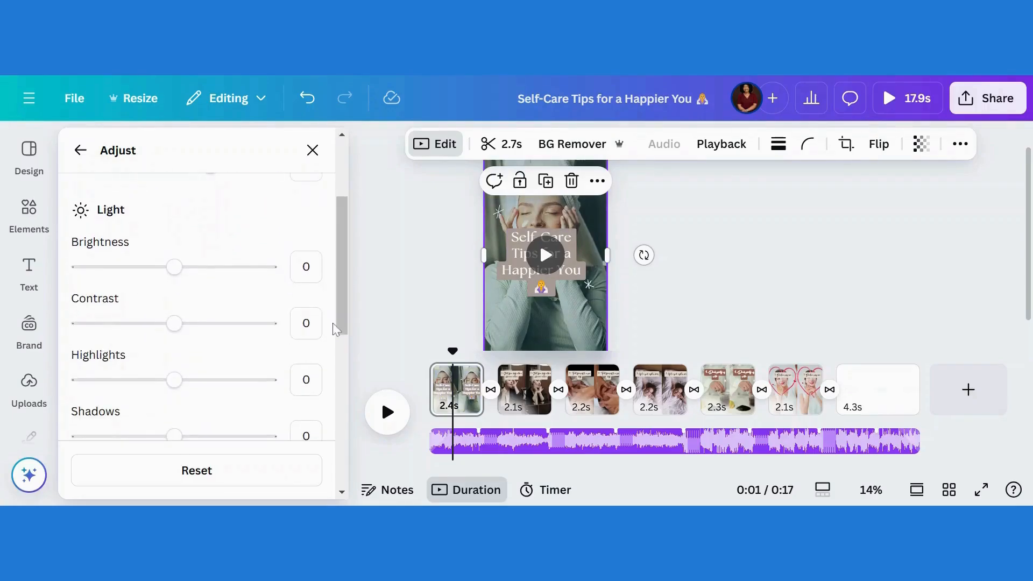
{"action": "left_click_drag", "start_coordinate": [345, 258], "coordinate": [347, 111]}
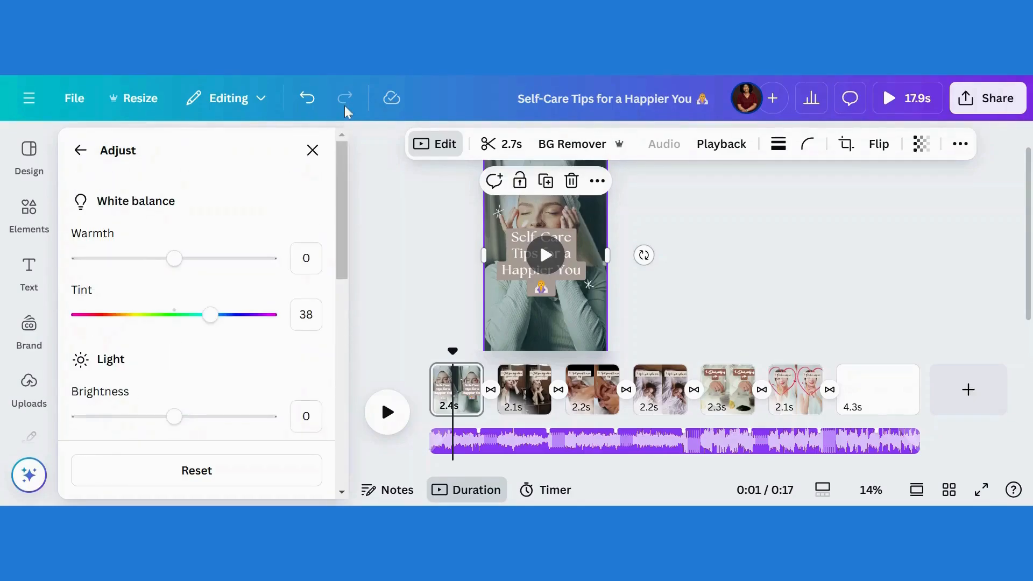
{"action": "left_click", "coordinate": [312, 151]}
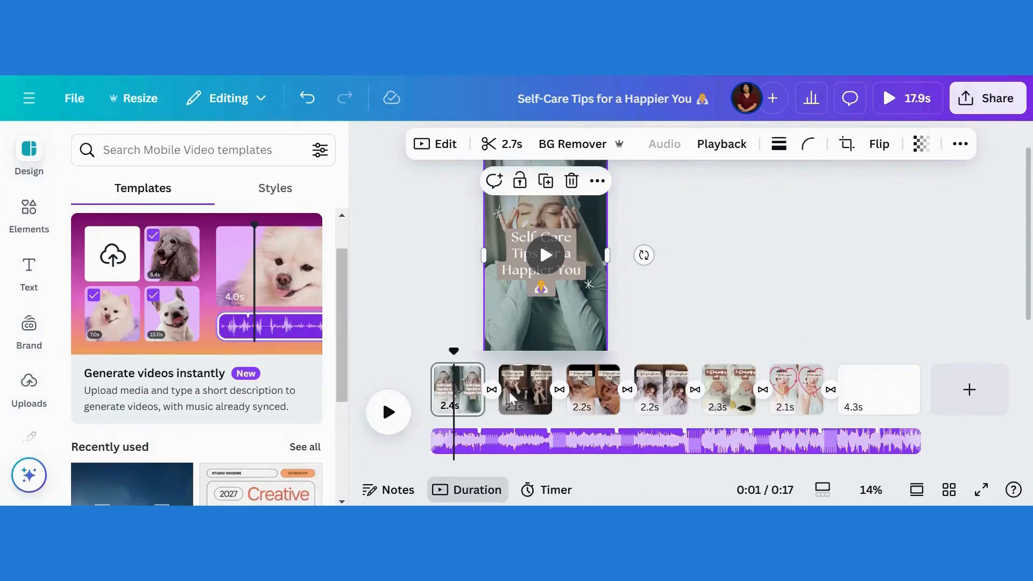
Switch the page 2 caption from Gistesy to The Seasons and apply it to all captions.
{"action": "left_click", "coordinate": [510, 398]}
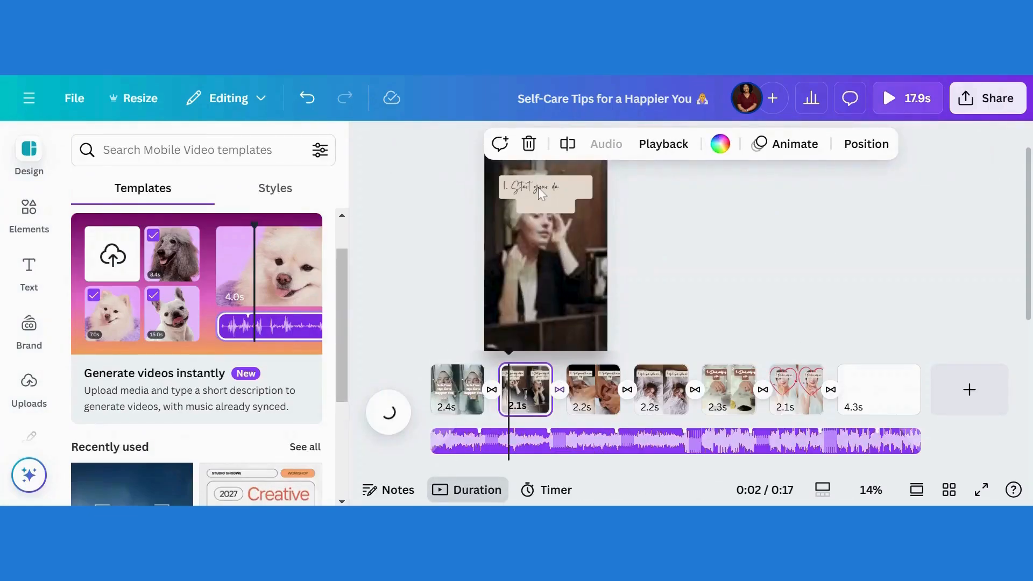
{"action": "left_click", "coordinate": [538, 191]}
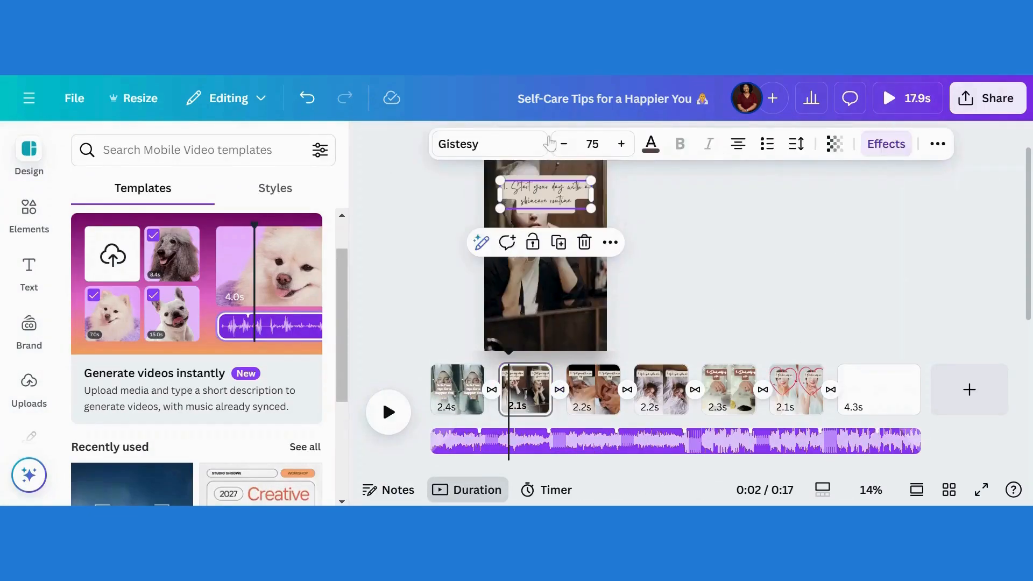
{"action": "left_click", "coordinate": [478, 148]}
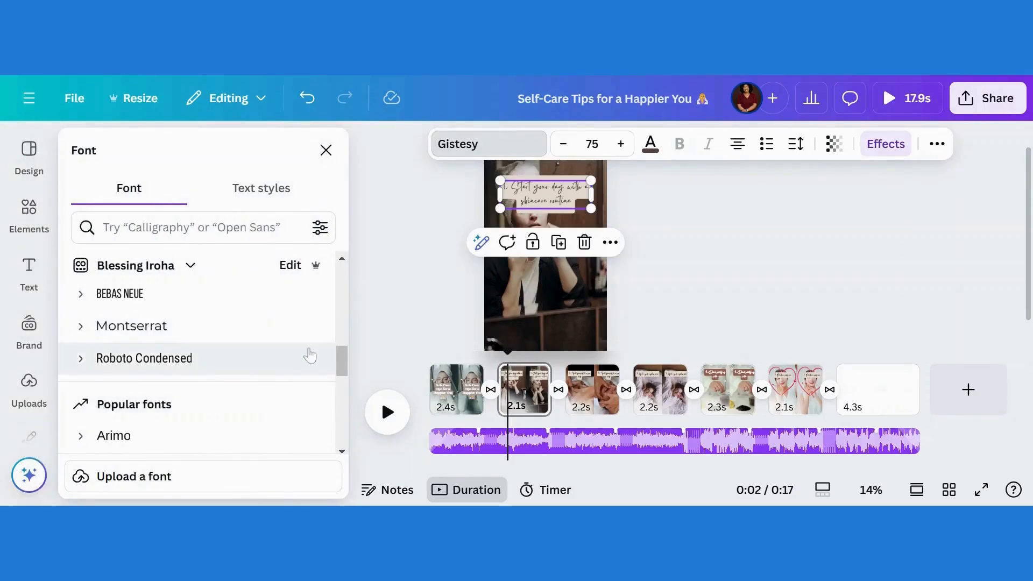
{"action": "scroll", "coordinate": [341, 365], "scroll_direction": "down", "scroll_amount": 8}
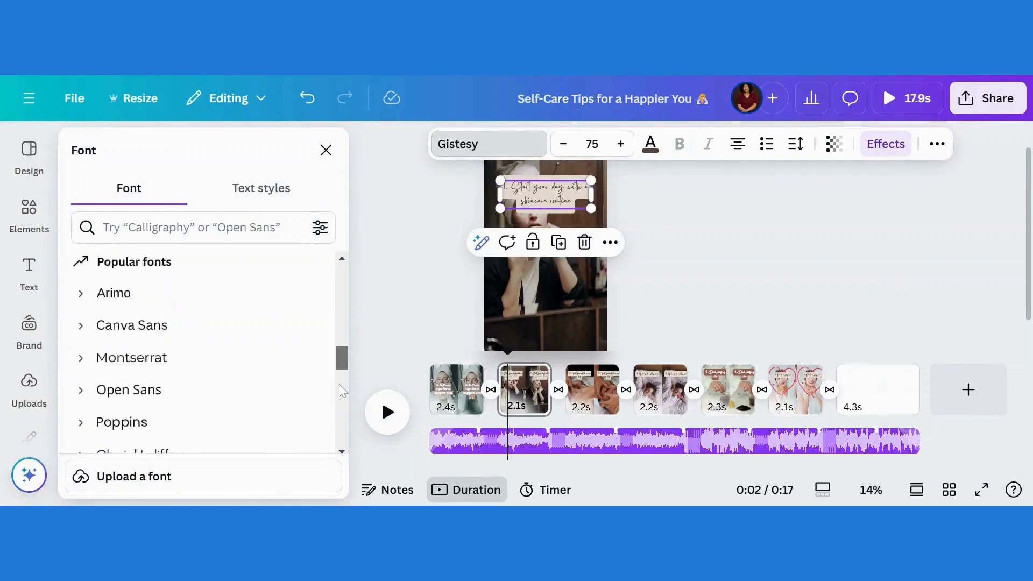
{"action": "scroll", "coordinate": [342, 423], "scroll_direction": "down", "scroll_amount": 3}
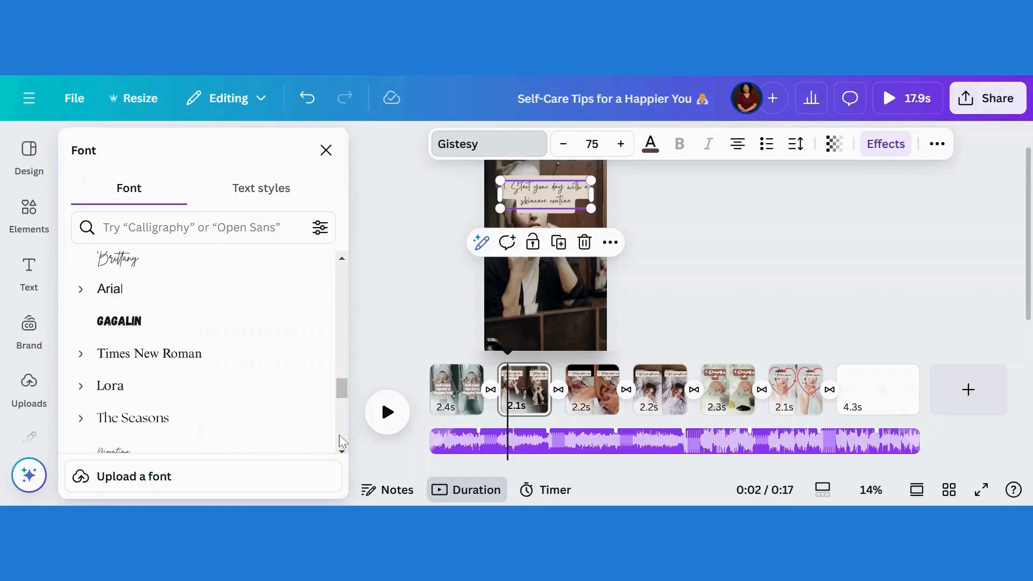
{"action": "left_click", "coordinate": [172, 430]}
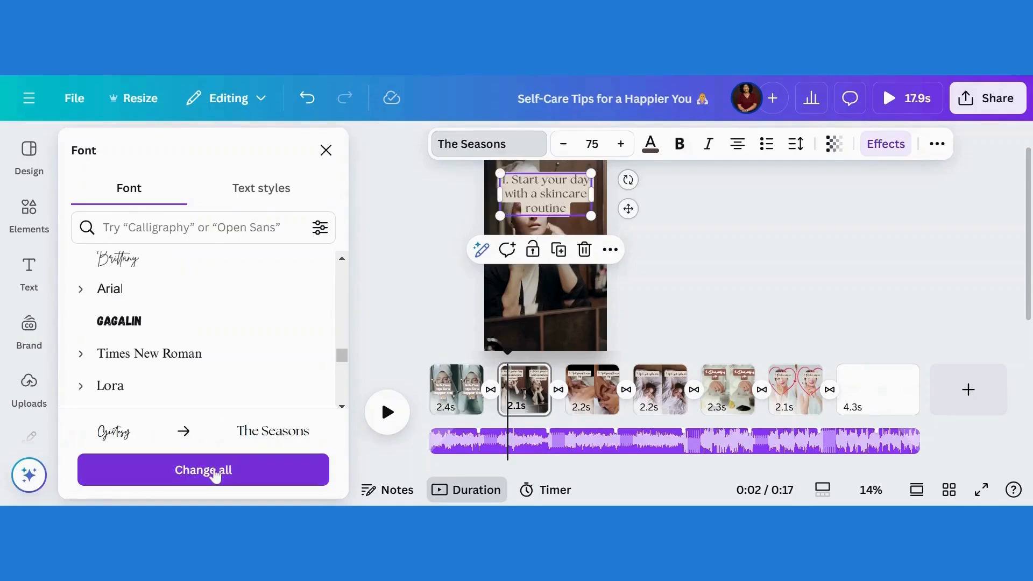
{"action": "left_click", "coordinate": [203, 470]}
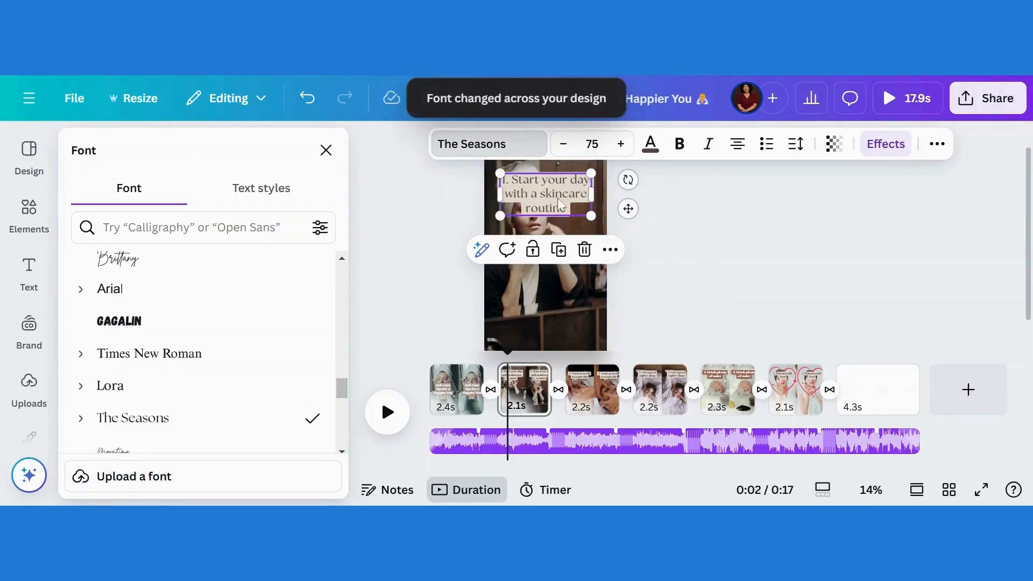
{"action": "left_click", "coordinate": [618, 388]}
Delete the blank 4.3s final page so the video ends at 13.7s on the self-love tip.
{"action": "left_click", "coordinate": [584, 388]}
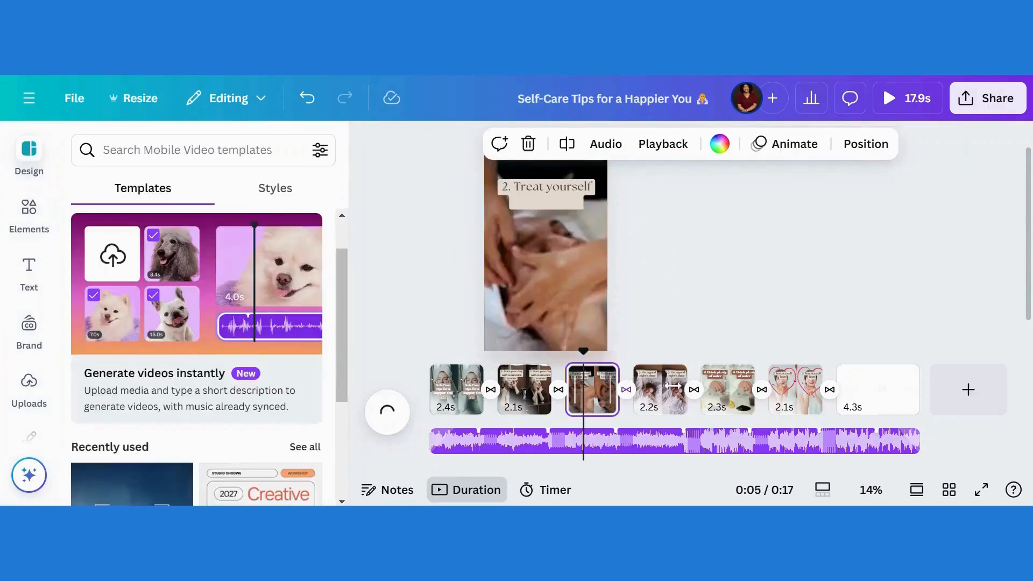
{"action": "left_click", "coordinate": [667, 394]}
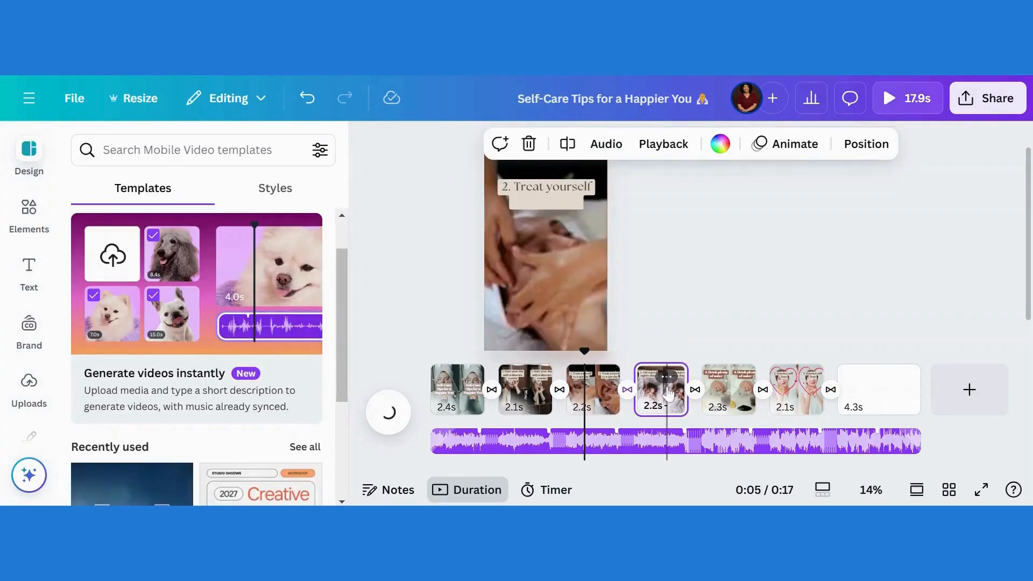
{"action": "right_click", "coordinate": [743, 385]}
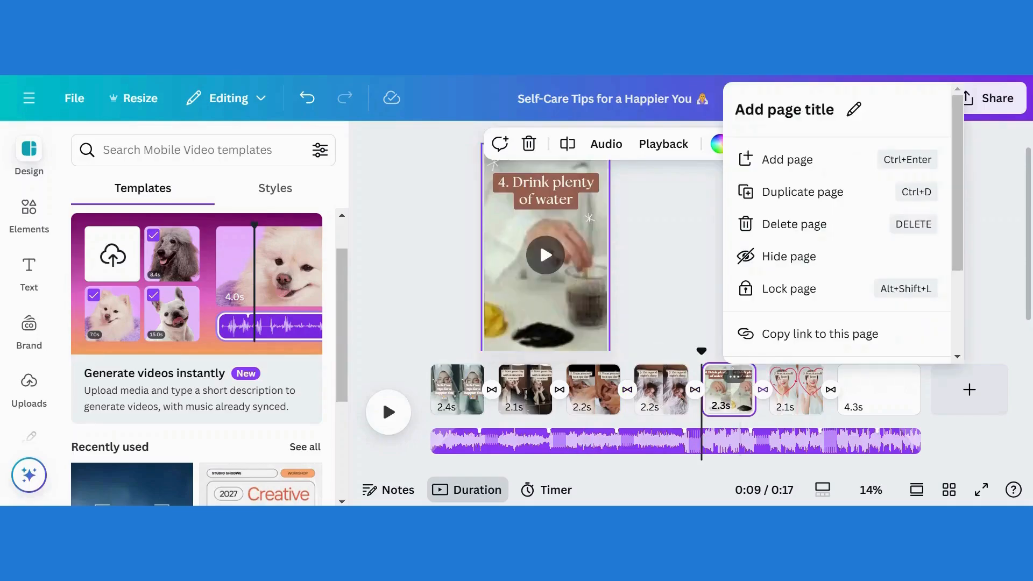
{"action": "key", "text": "Escape"}
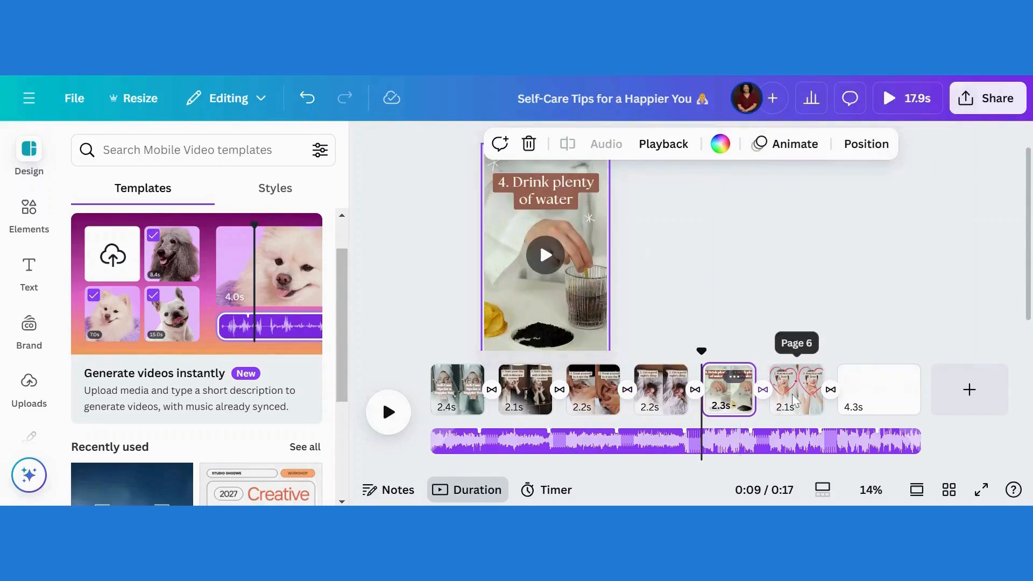
{"action": "left_click", "coordinate": [793, 395]}
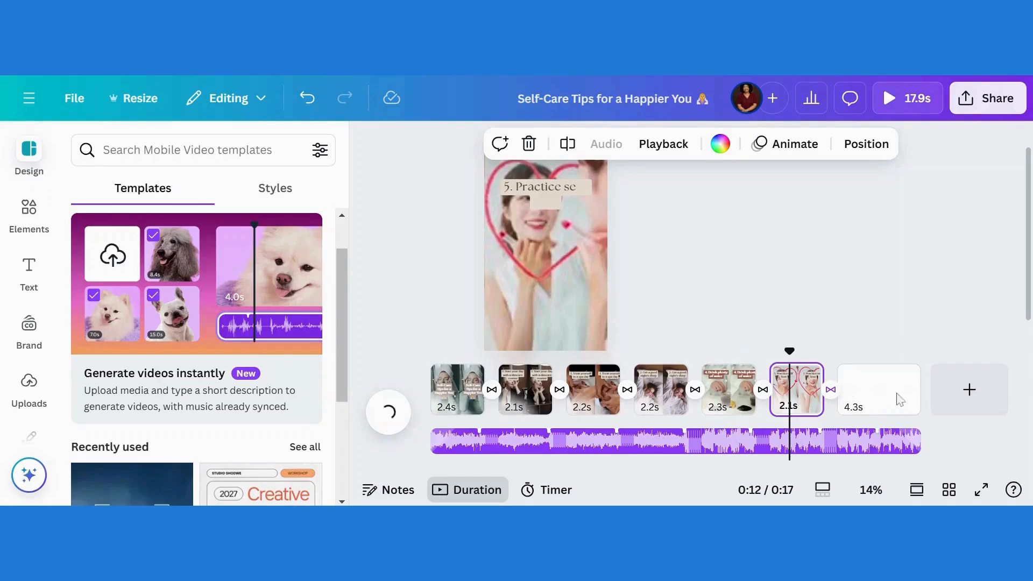
{"action": "left_click", "coordinate": [880, 401]}
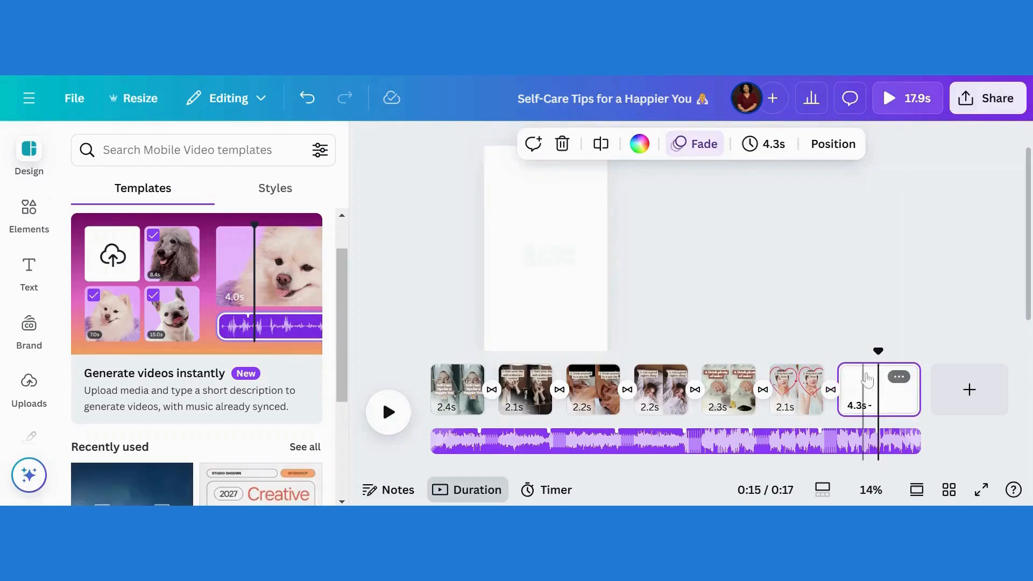
{"action": "left_click", "coordinate": [898, 377]}
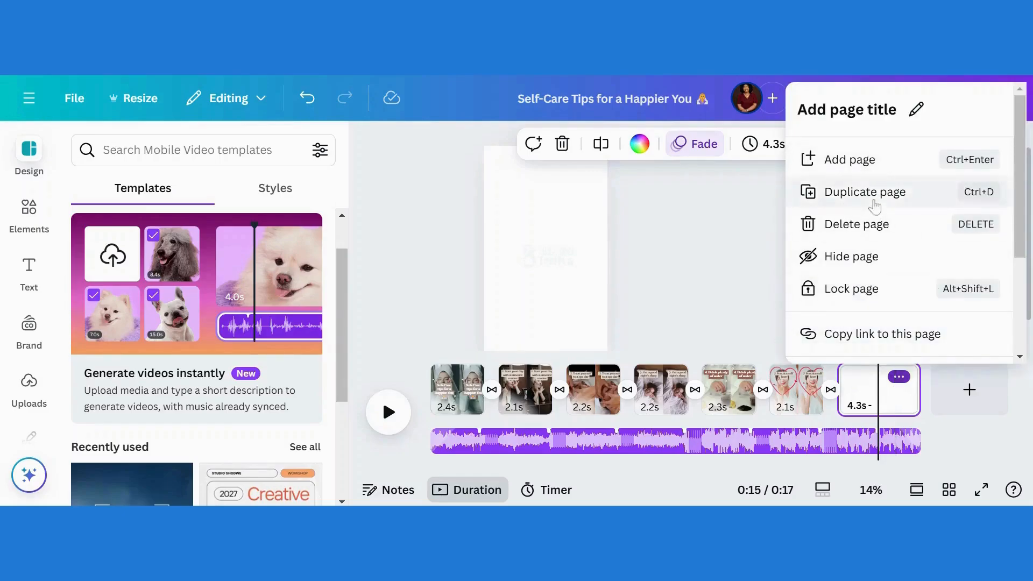
{"action": "left_click", "coordinate": [868, 229]}
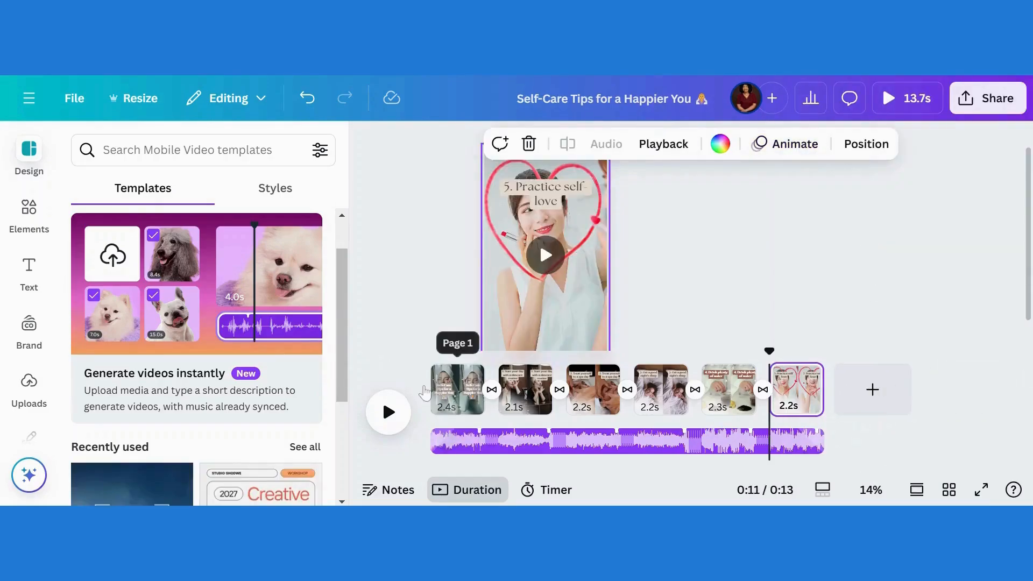
{"action": "left_click", "coordinate": [432, 388]}
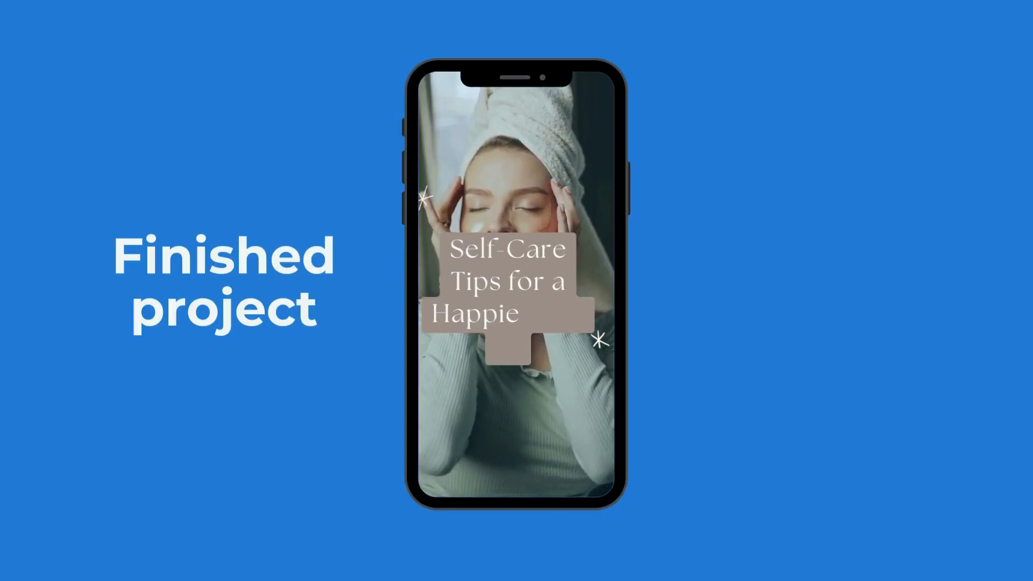